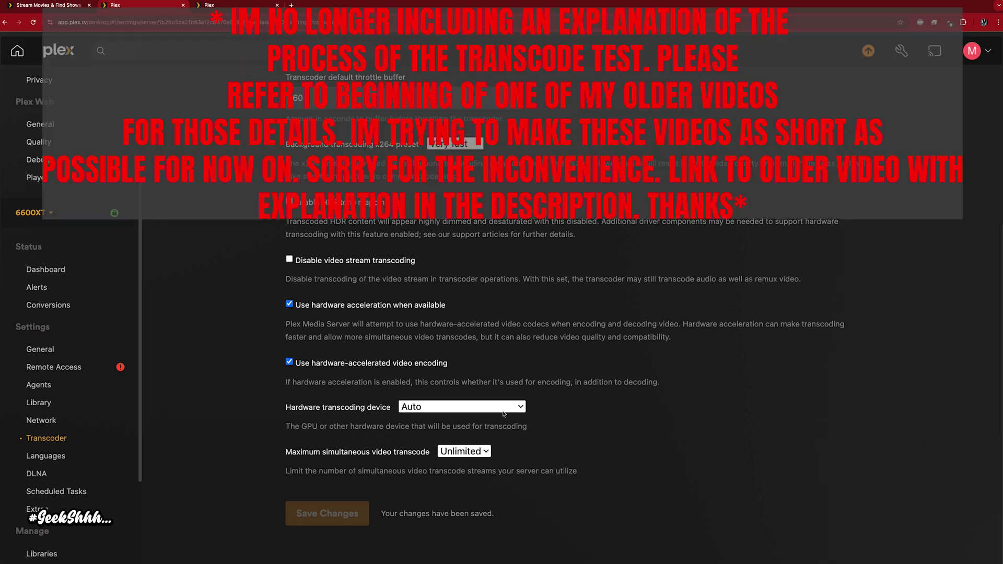
Set the hardware transcoding device to NVIDIA T400 4GB and save the transcoder settings
click(501, 407)
click(471, 423)
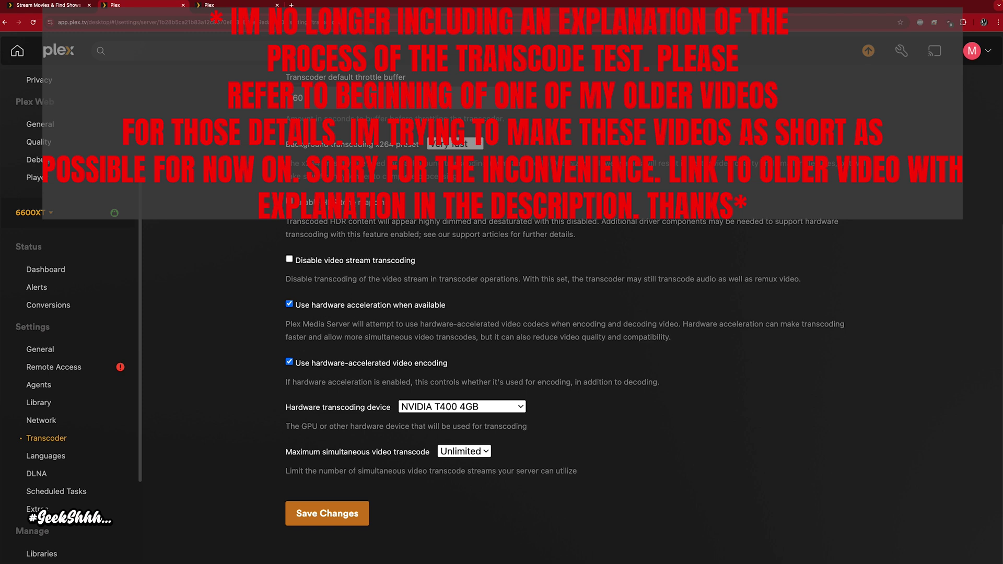
click(347, 516)
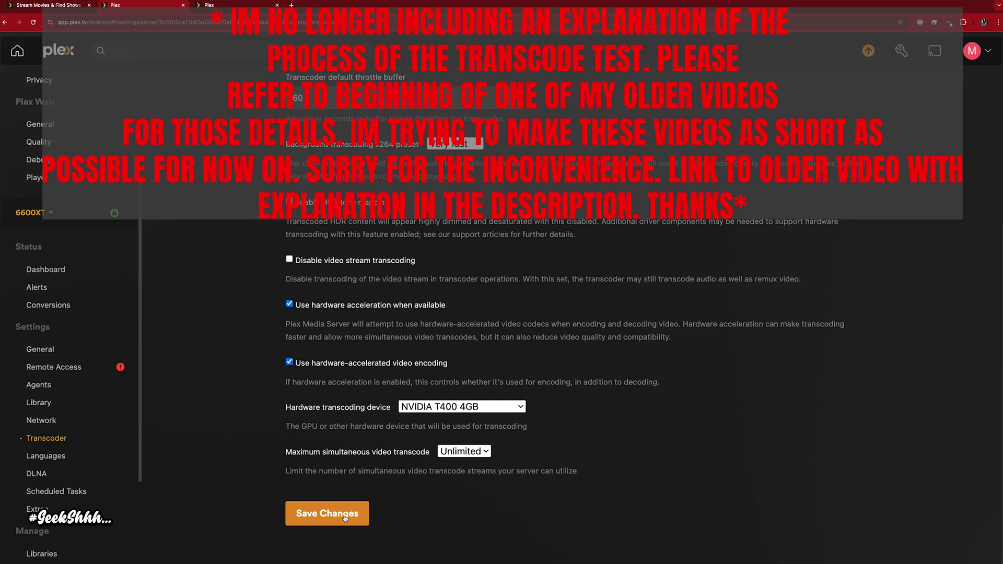
click(345, 516)
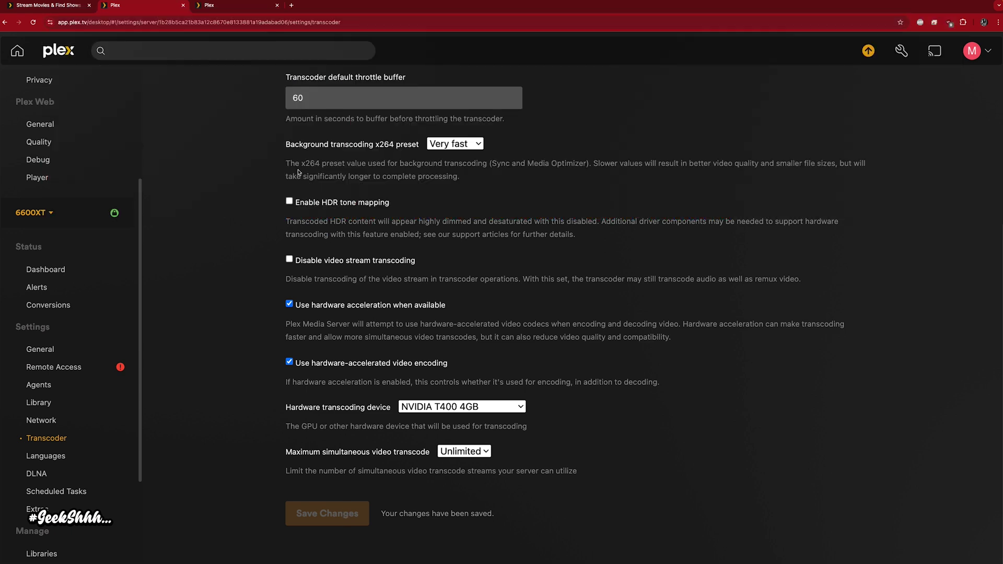
Look over the videos in the 4K TEST playlist
click(230, 10)
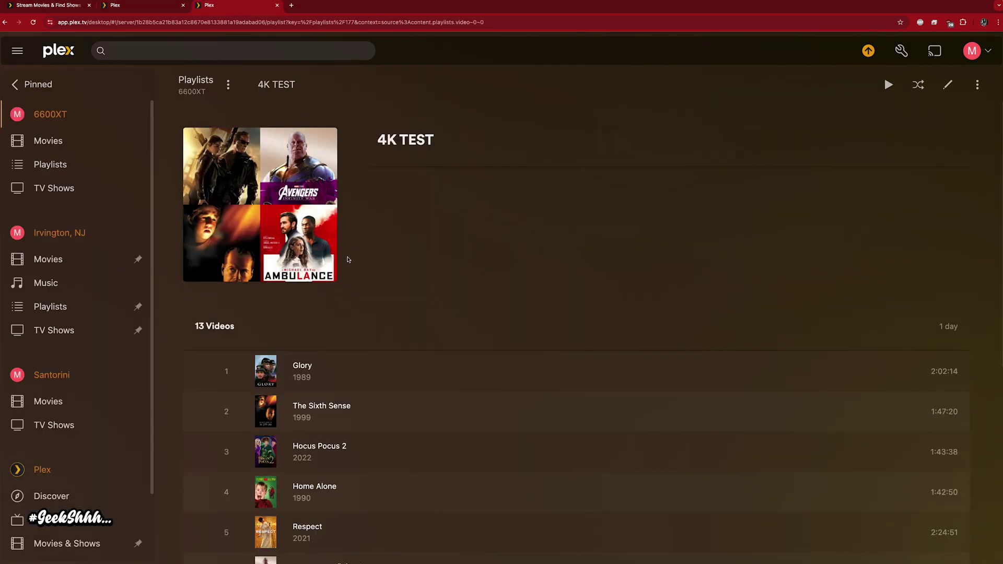
scroll(348, 260, down, 2)
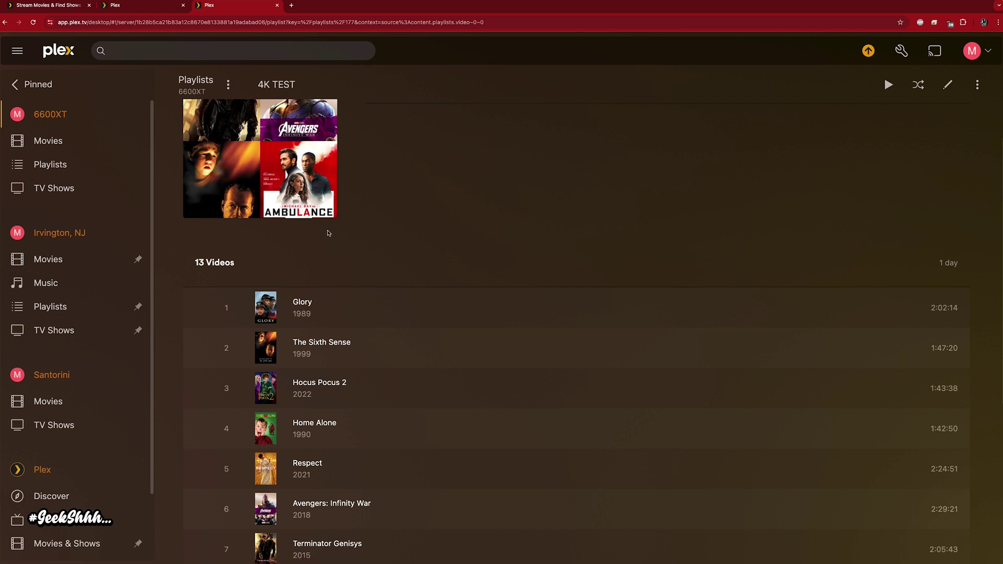
scroll(328, 233, up, 2)
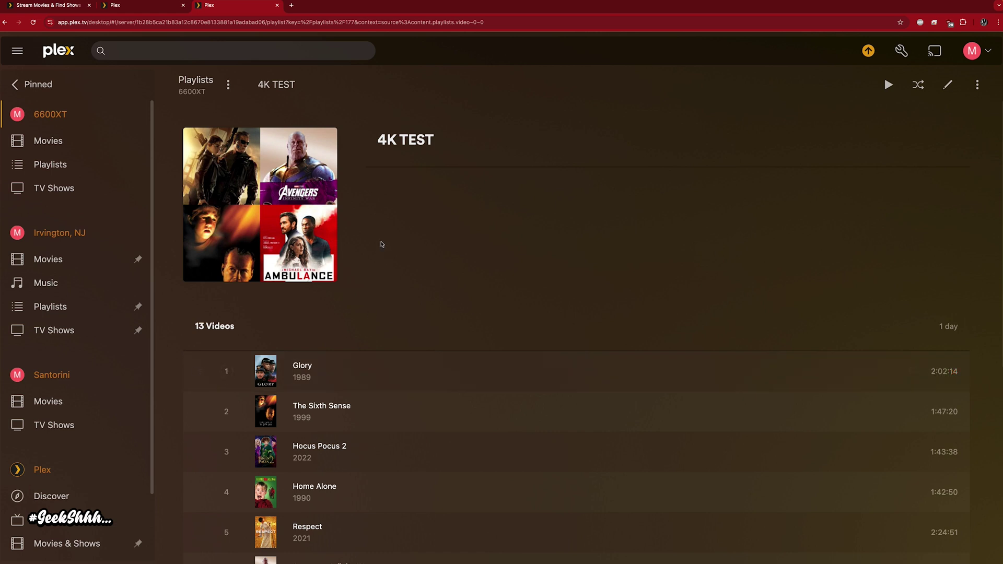
Switch to HWiNFO64 on the remote PC and examine the idle memory, CPU, GPU engine, GPU power and UPS load readings
key(ctrl+Right)
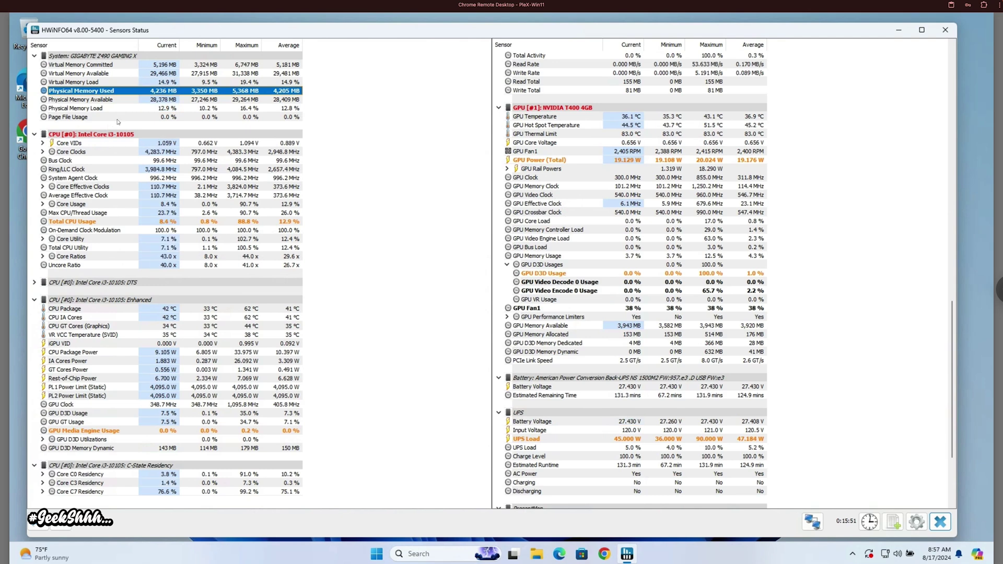
mouse_move(164, 96)
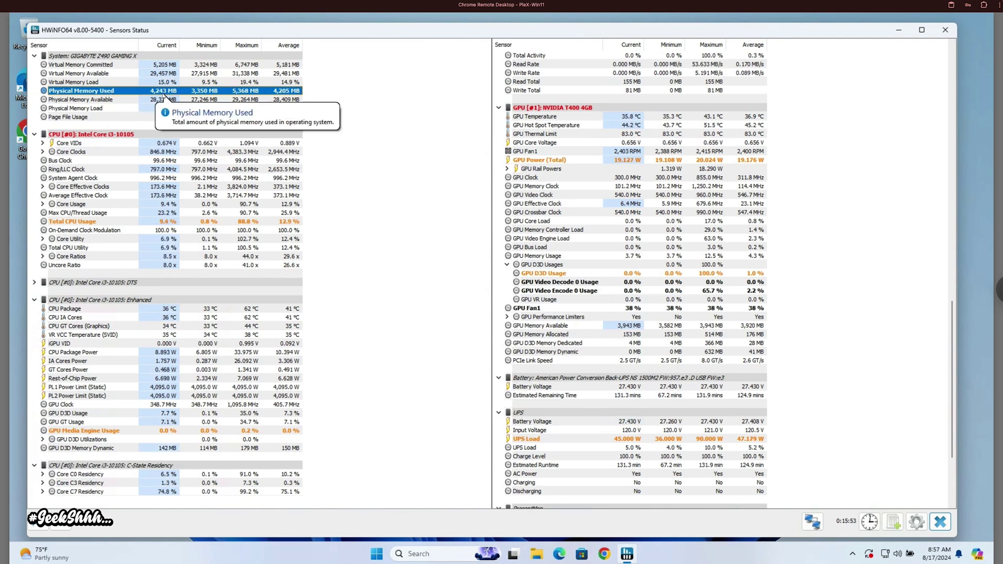
click(86, 224)
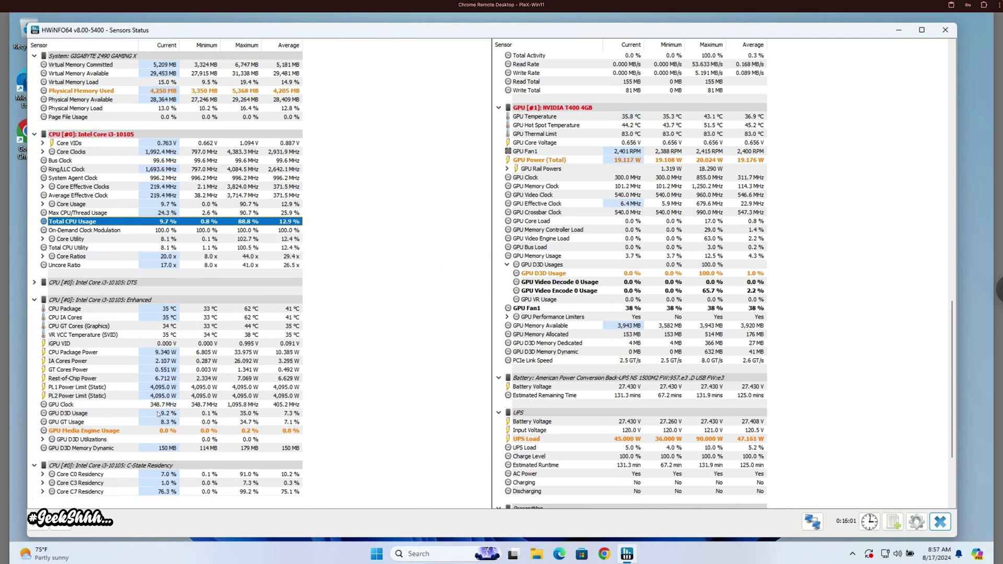
click(97, 432)
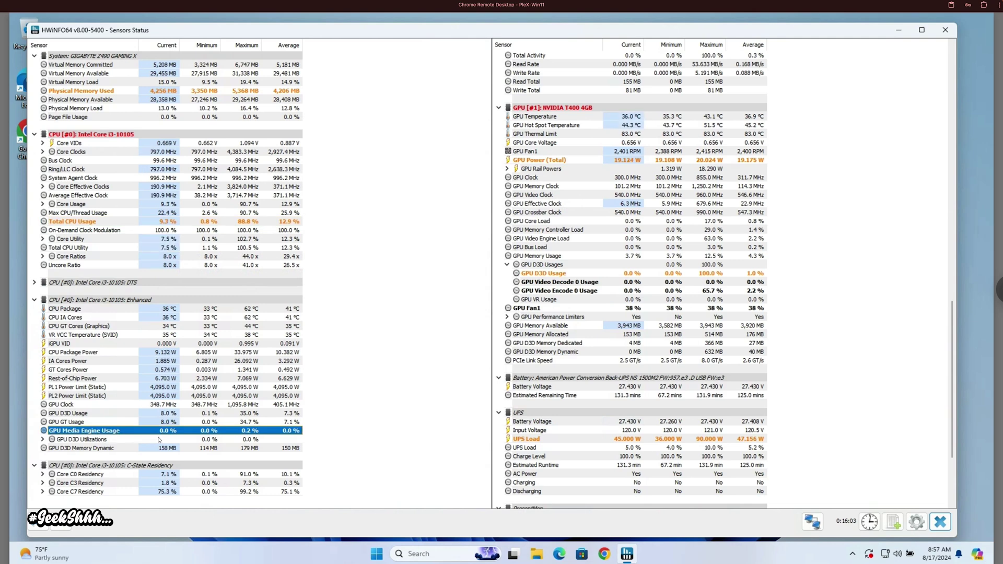
click(568, 109)
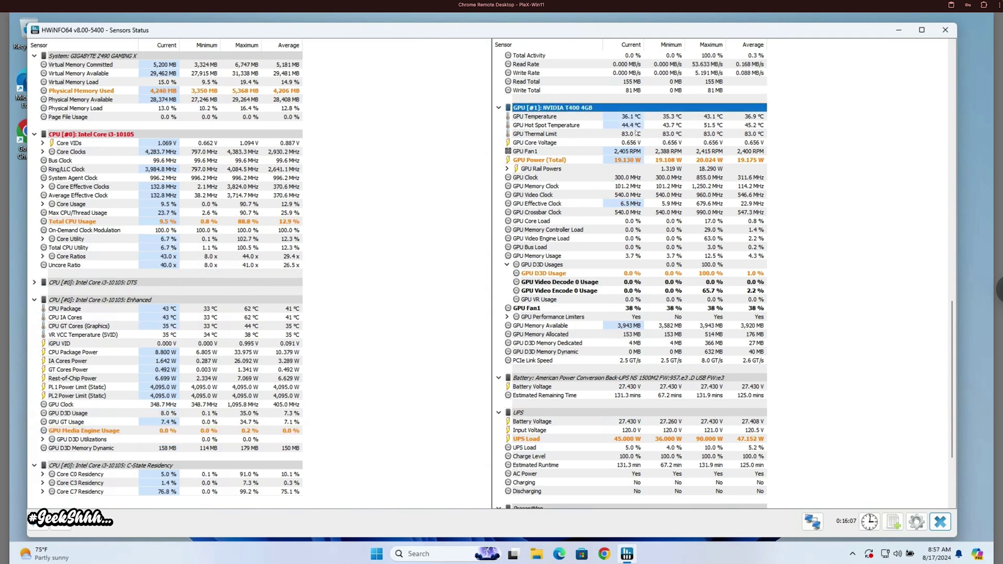
click(546, 162)
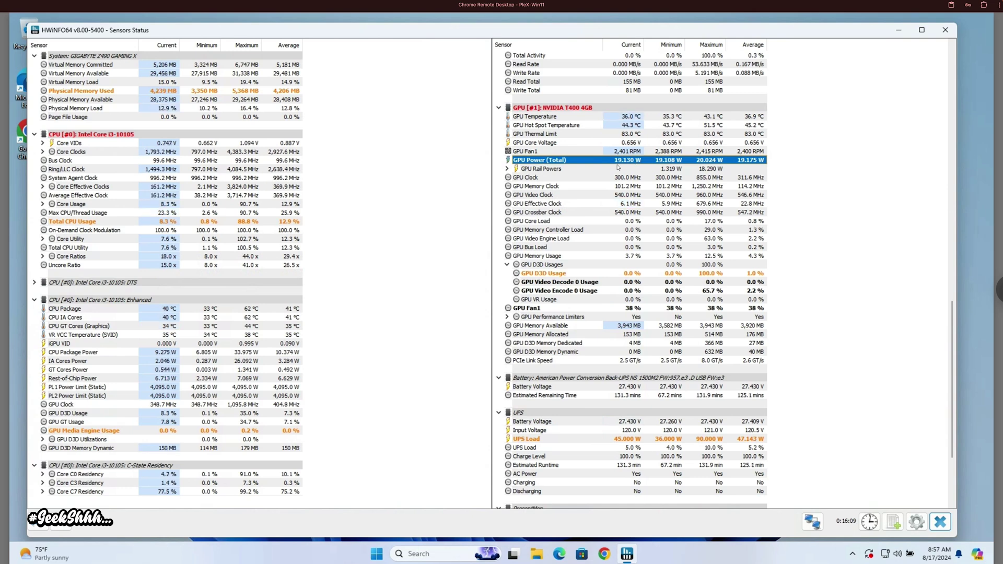
click(556, 275)
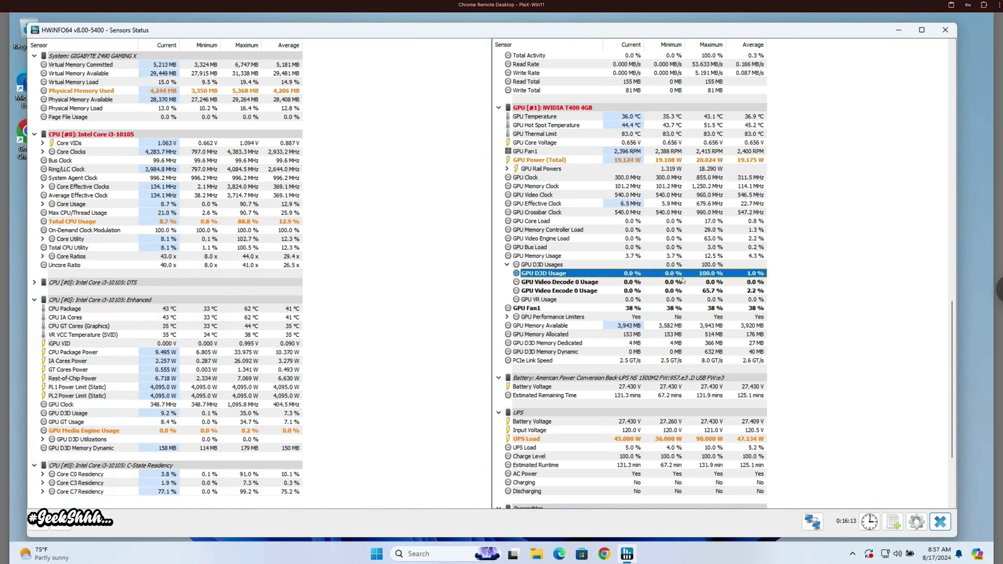
click(554, 442)
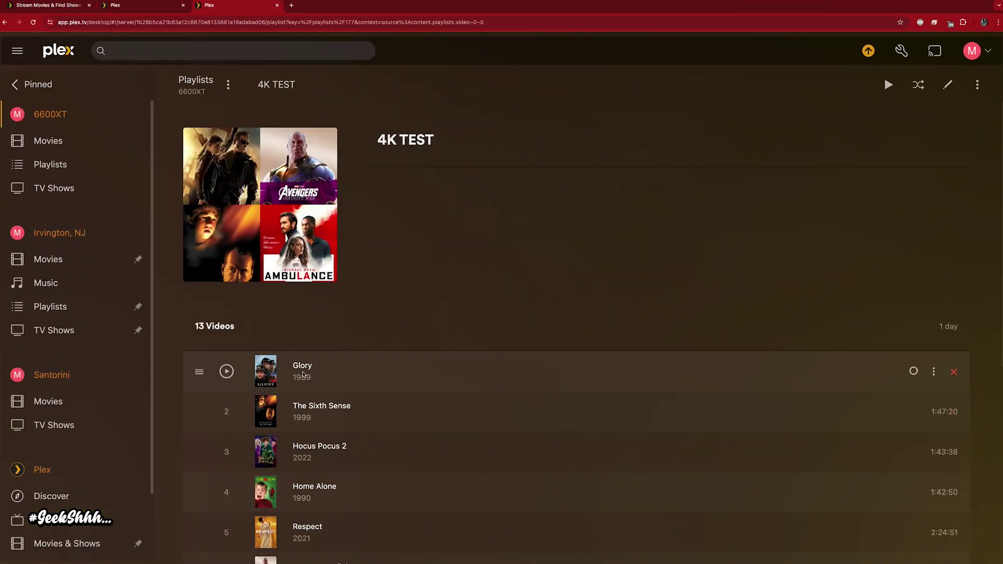
Open Glory from the 4K TEST playlist in a new browser tab and play it from the beginning
right_click(307, 366)
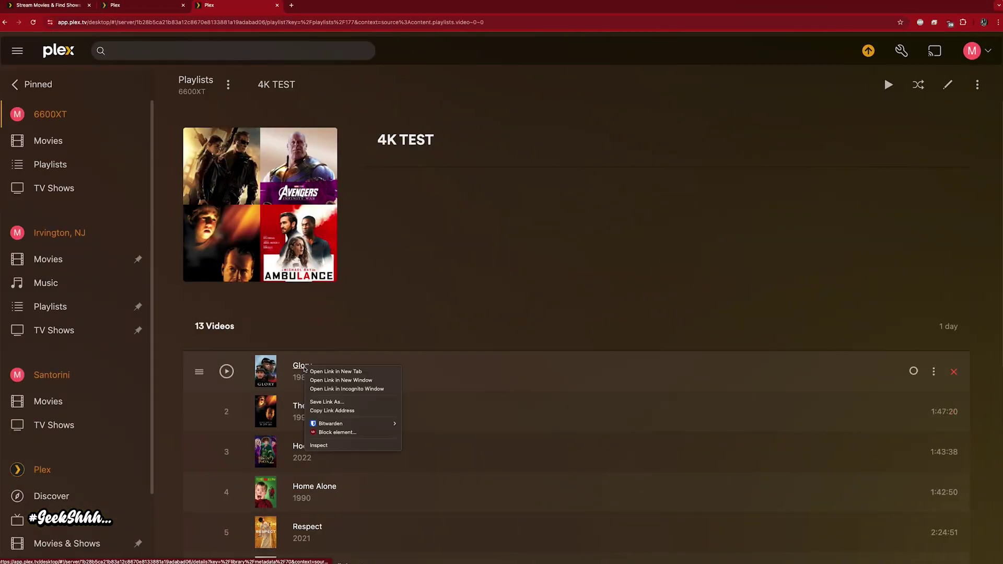
click(318, 372)
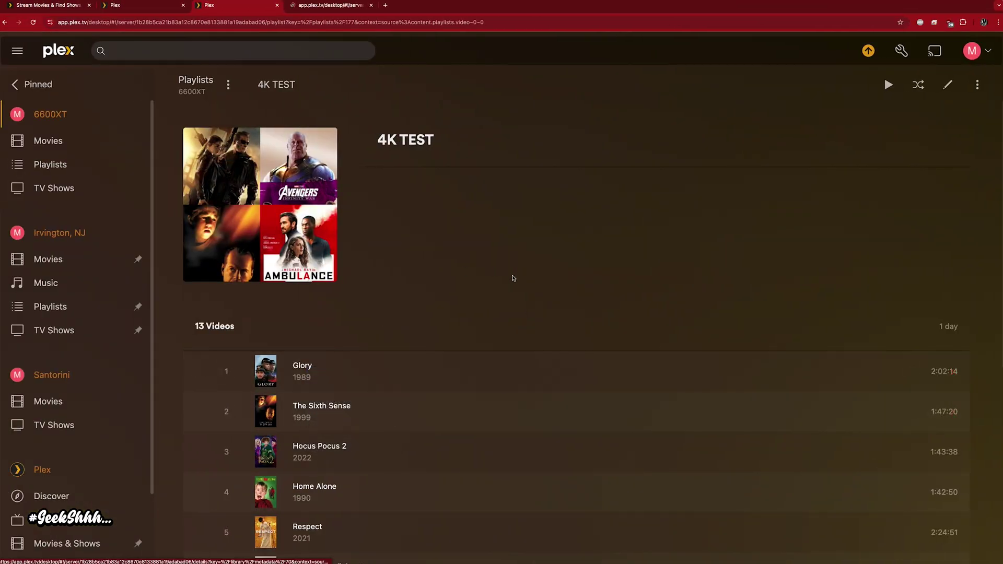
click(335, 6)
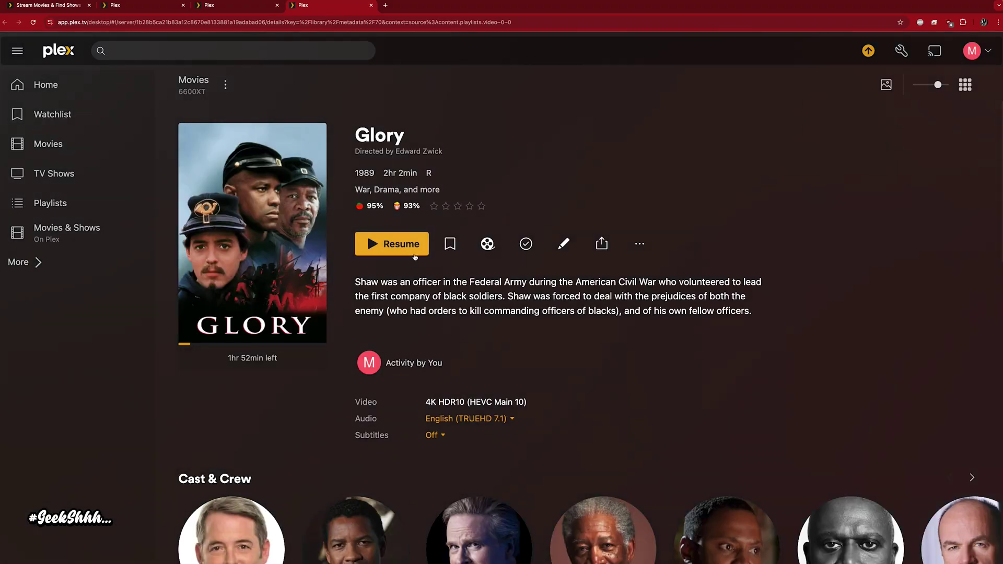
click(425, 246)
click(457, 337)
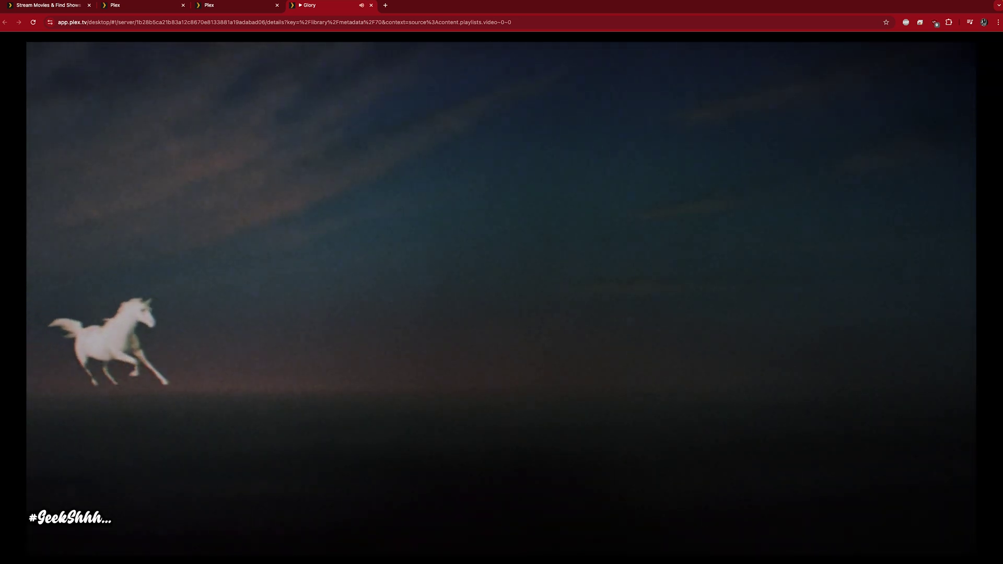
Open the playback settings for Glory and check its conversion quality
mouse_move(305, 213)
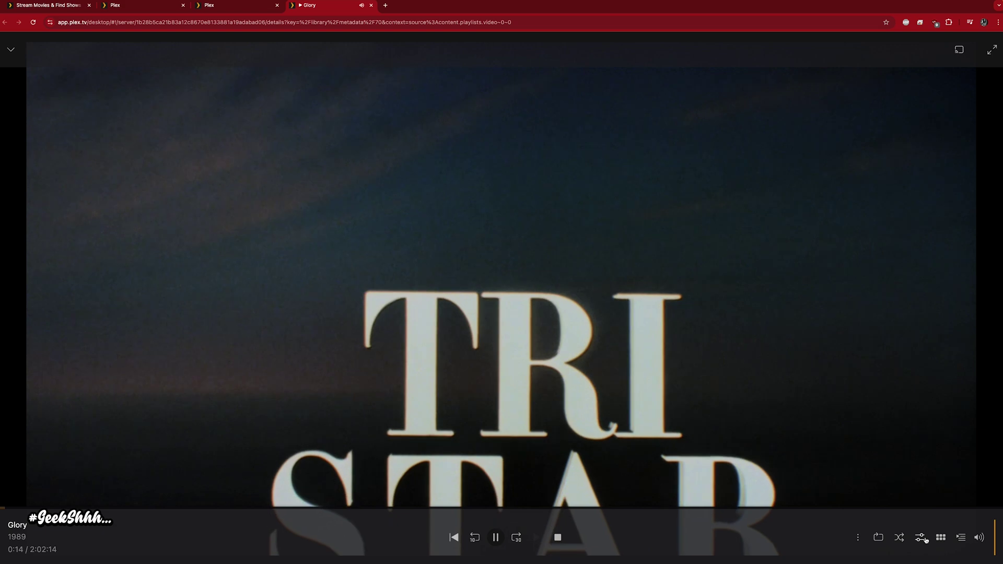
click(921, 538)
click(573, 420)
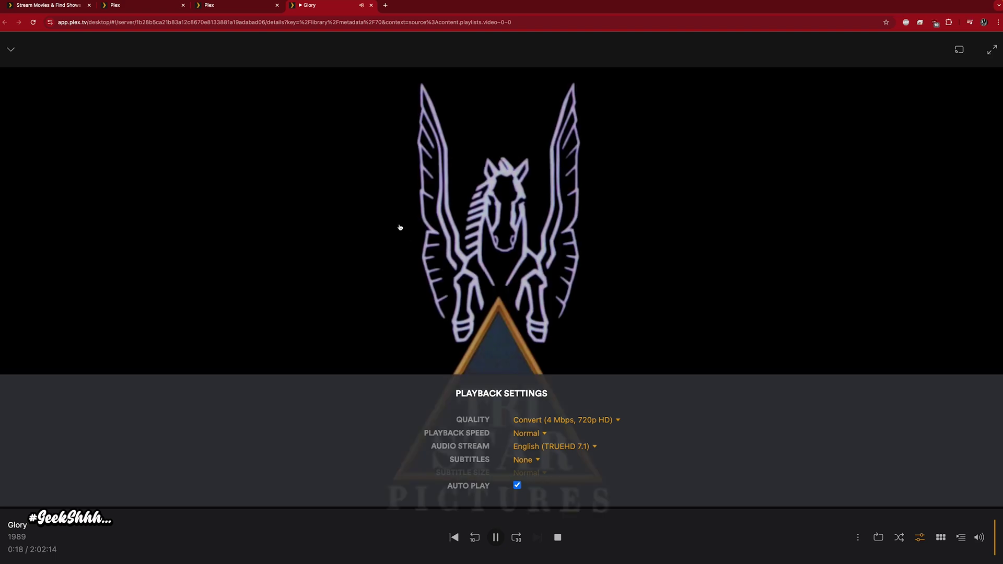
Return to the server settings tab and open the 6600XT server's dashboard
click(243, 10)
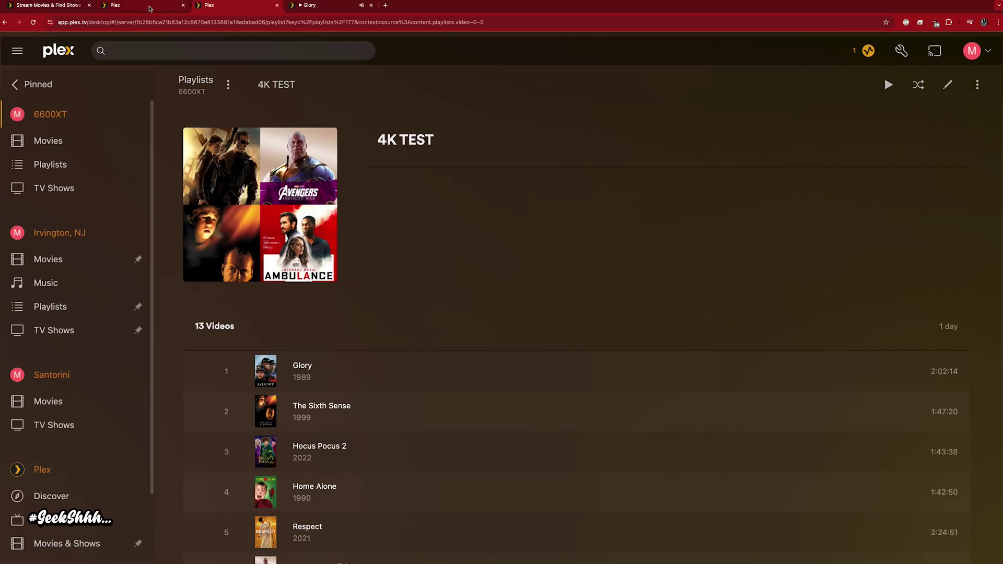
click(150, 8)
click(857, 51)
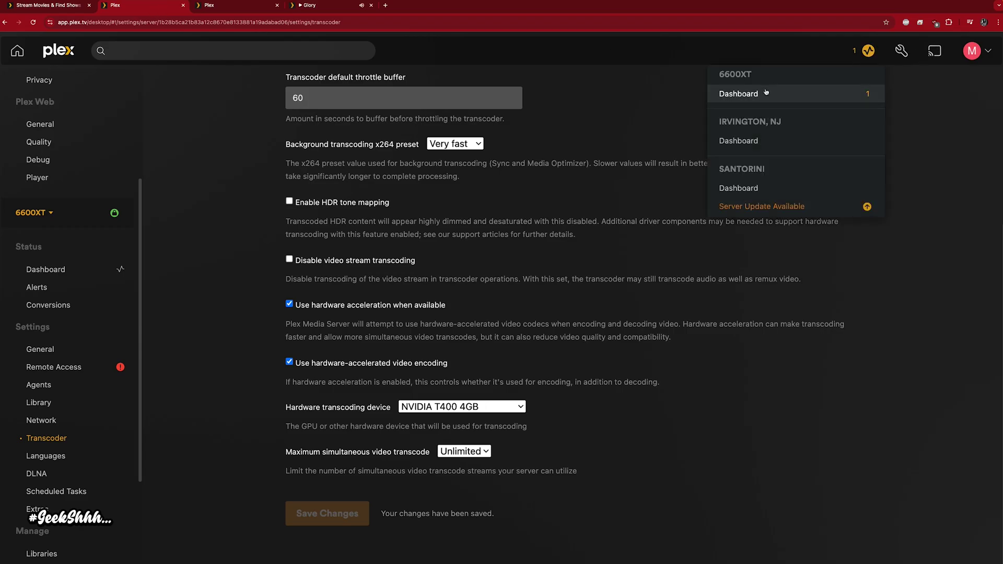
click(831, 94)
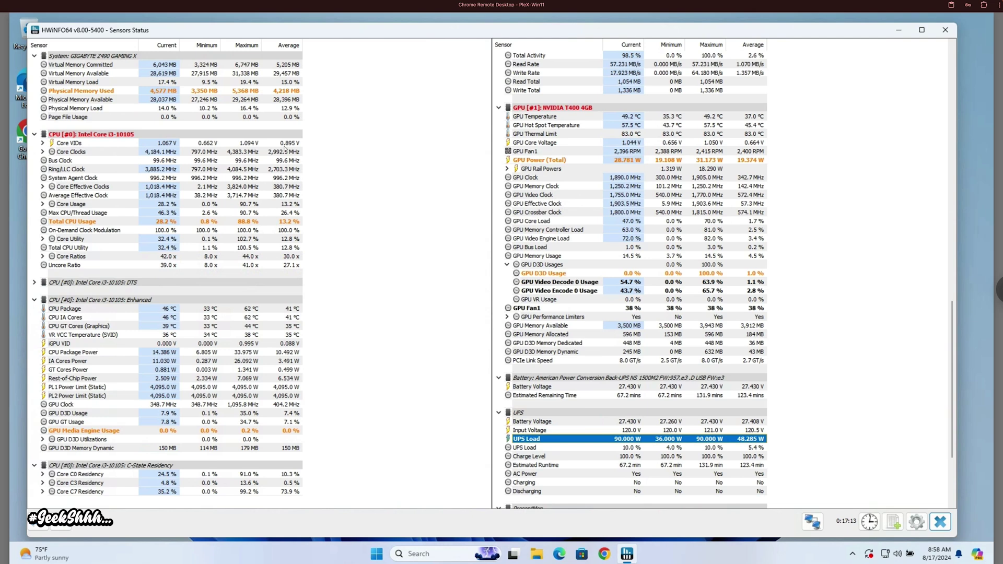
In HWiNFO64, examine memory, CPU, GPU media engine, T400 power, video decode, video encode and UPS load while Glory transcodes
click(158, 90)
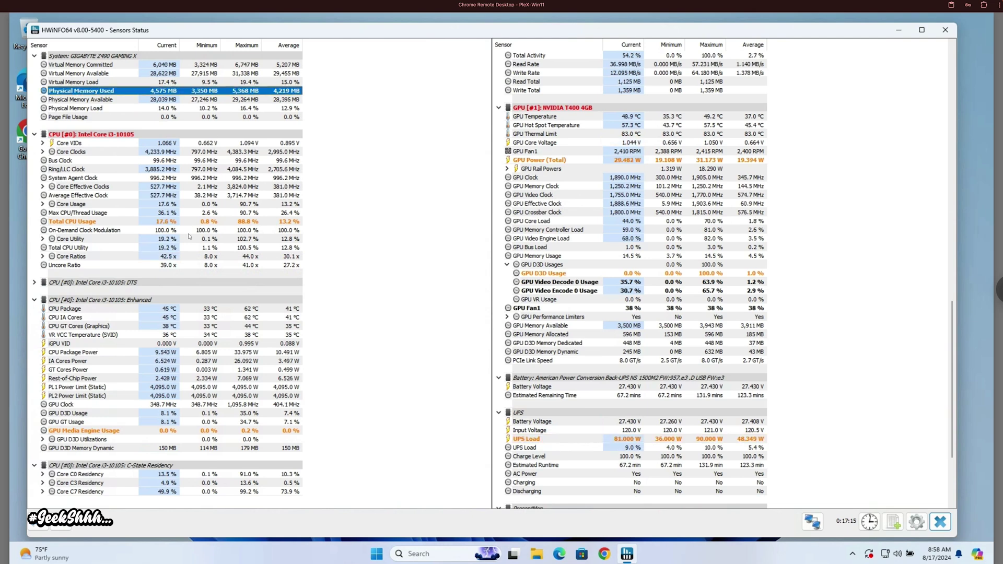
click(159, 221)
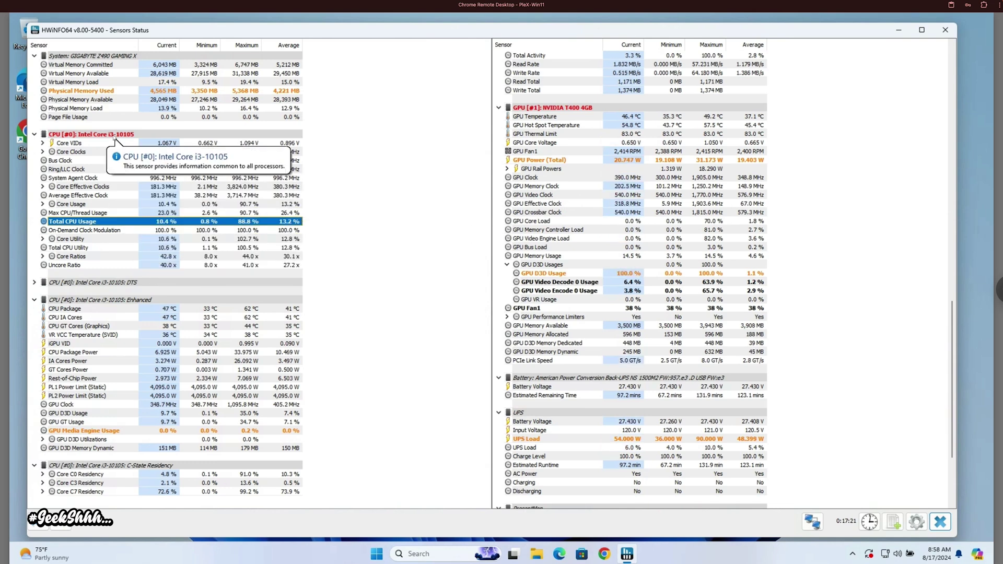
click(167, 431)
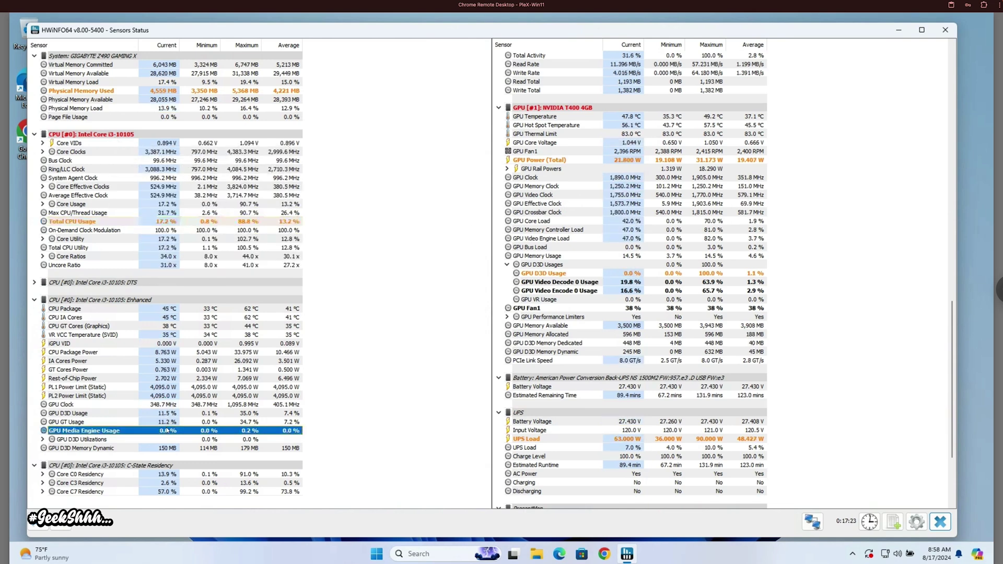
click(566, 284)
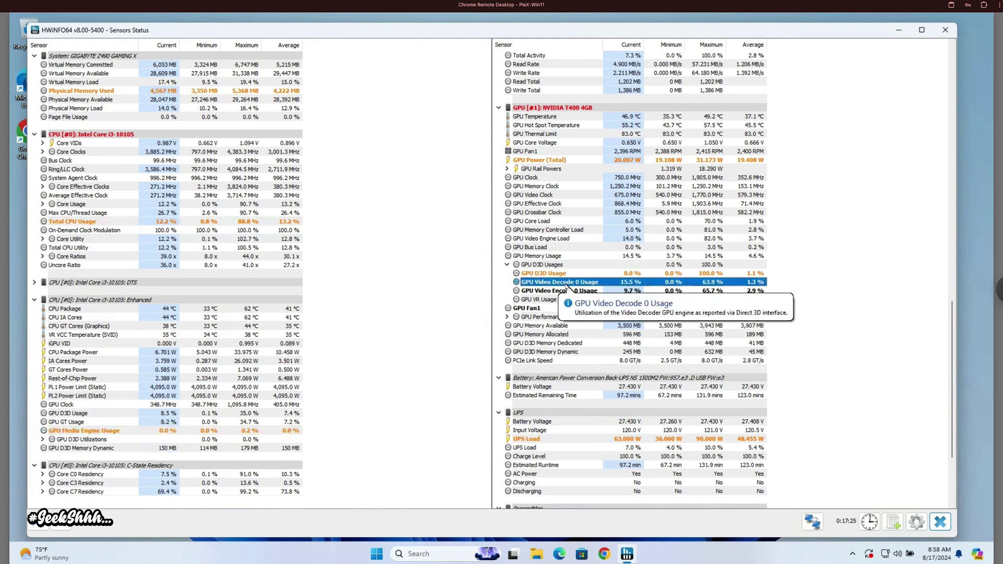
click(570, 162)
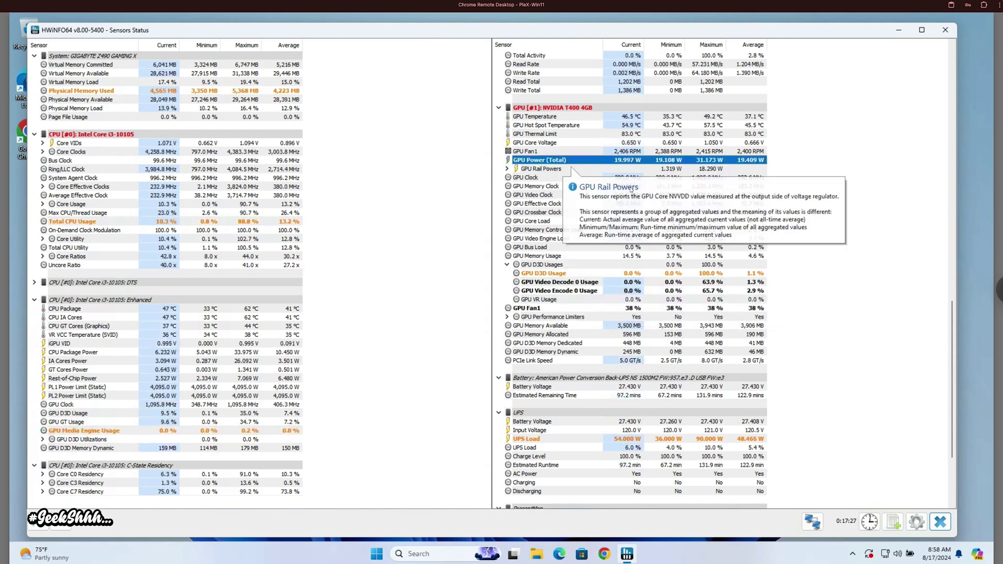
click(550, 290)
click(551, 283)
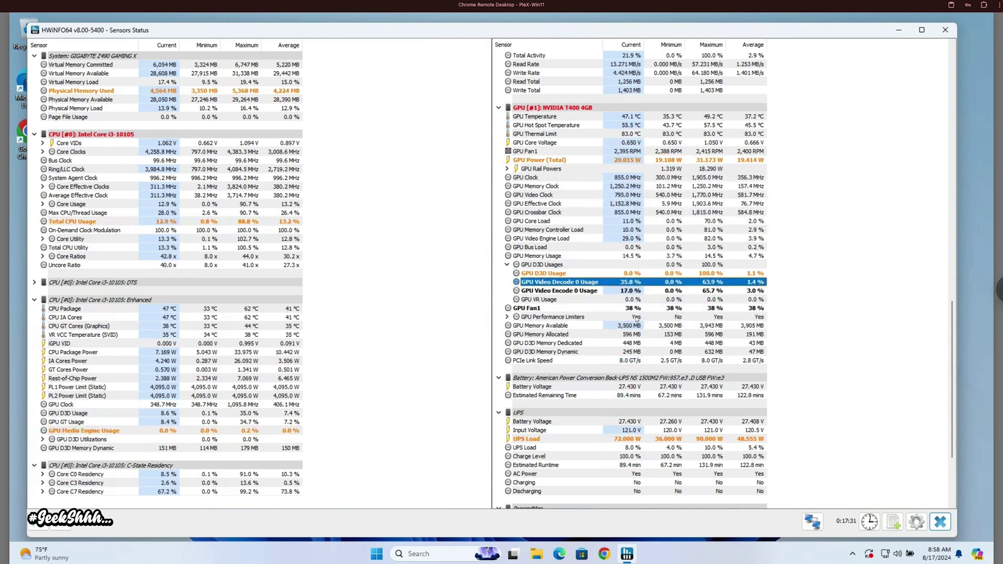
click(572, 294)
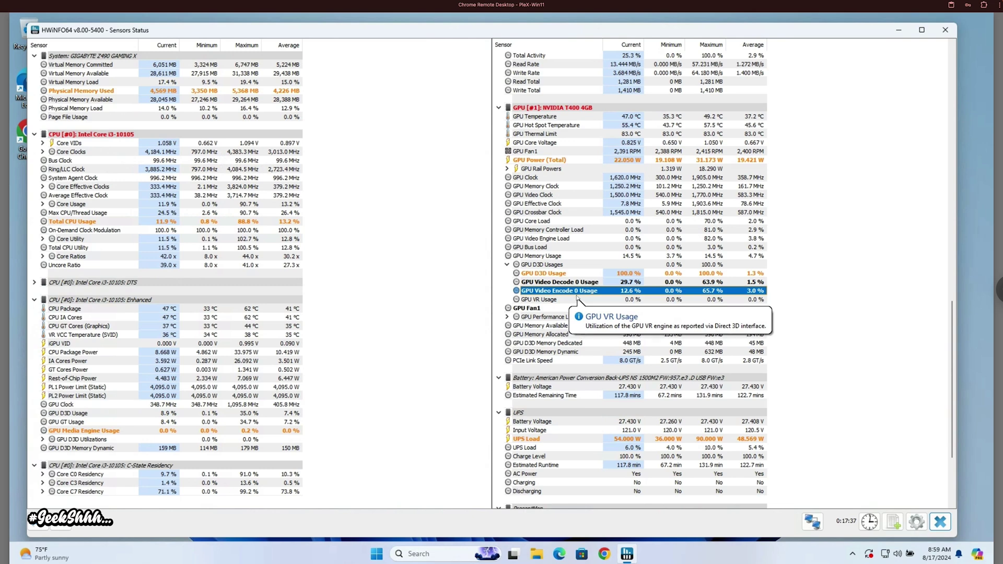
click(544, 442)
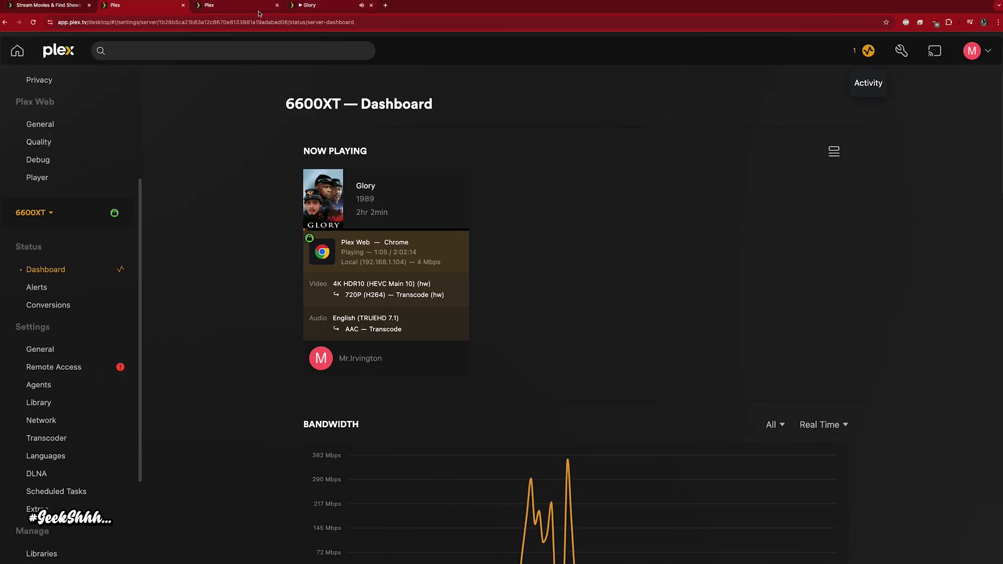
Open The Sixth Sense from the 4K TEST playlist in a new browser tab and play it from the beginning
click(251, 8)
right_click(340, 411)
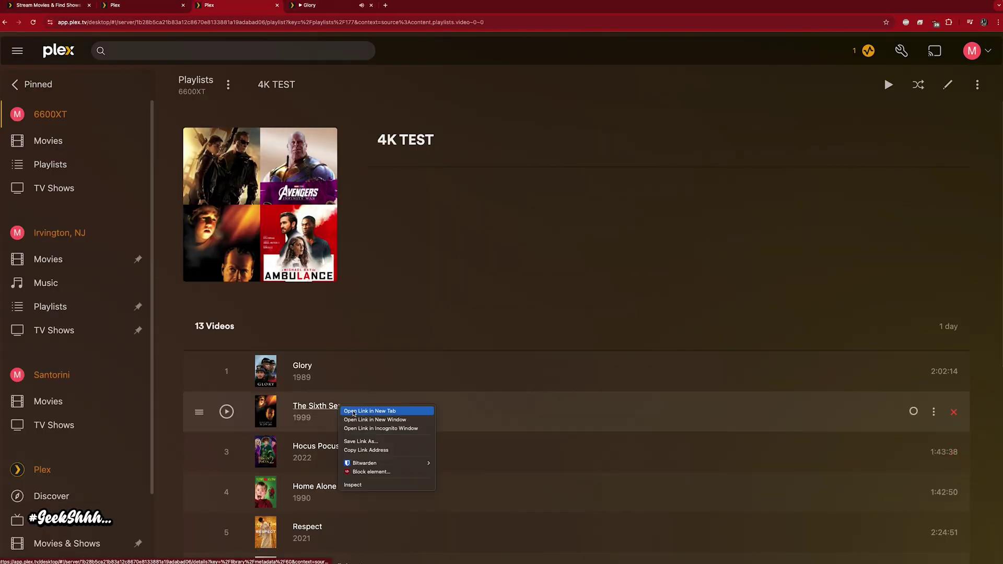
click(369, 411)
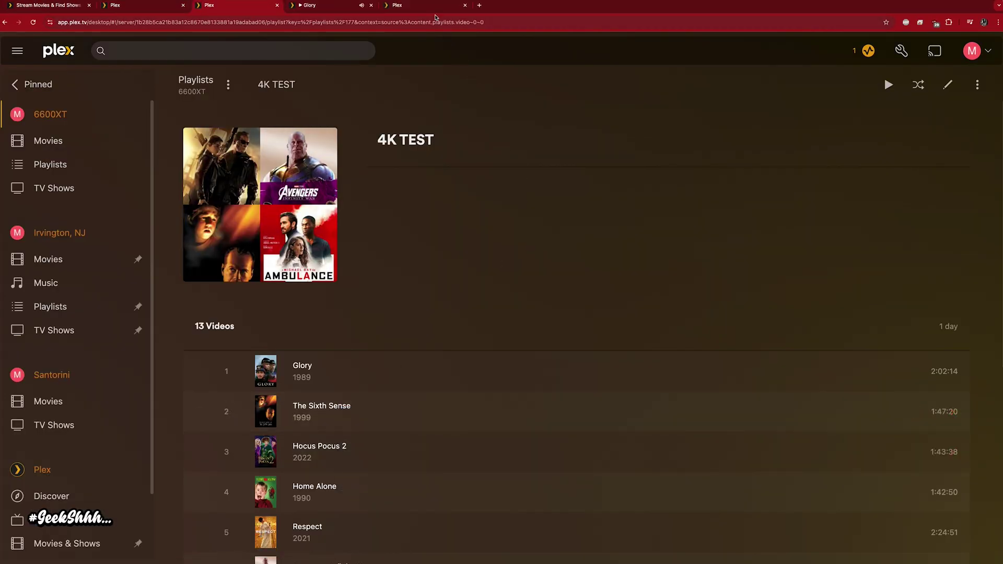
click(418, 7)
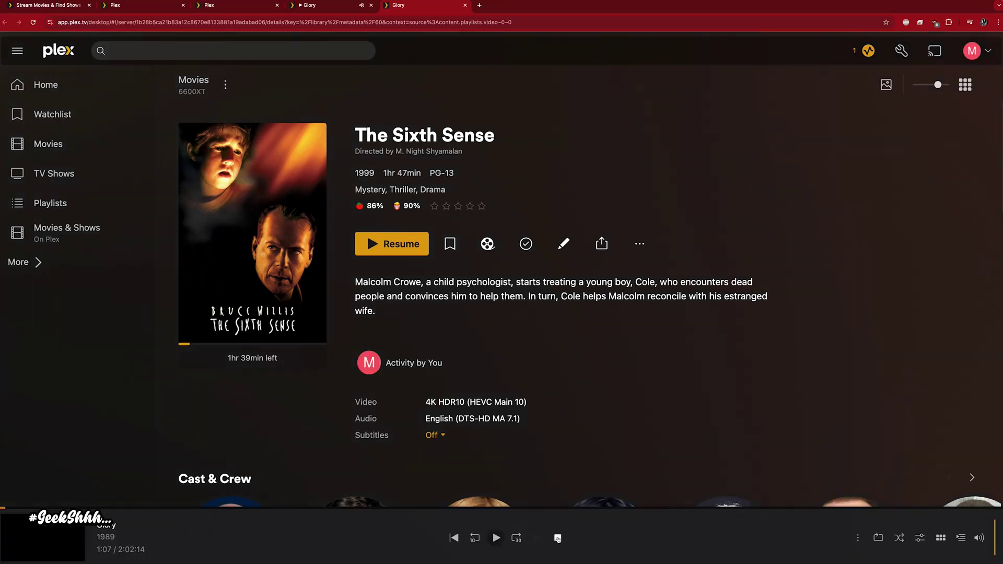
click(392, 244)
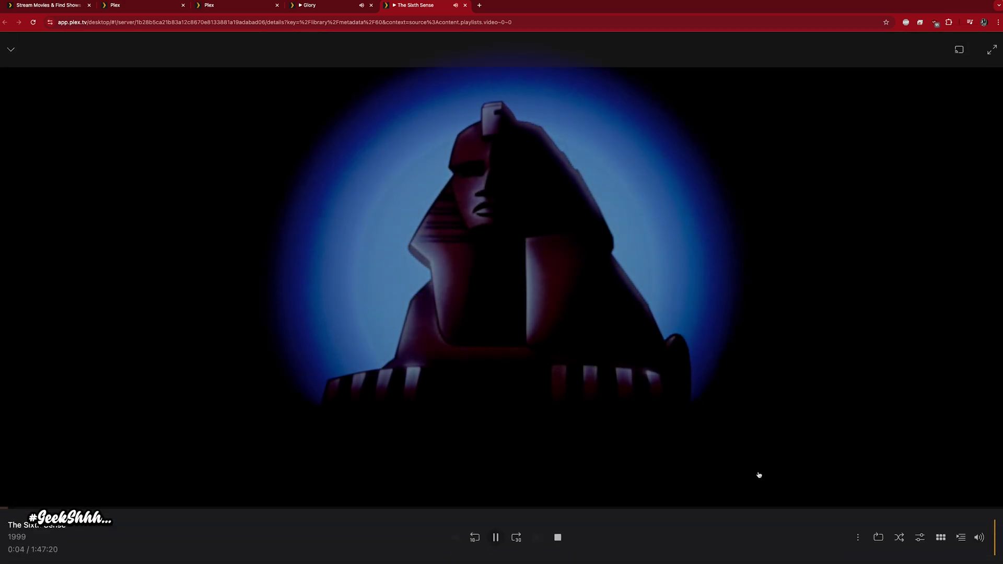
Set The Sixth Sense's playback quality to Convert (4 Mbps, 720p HD) and check the active streams on the 6600XT dashboard
click(921, 537)
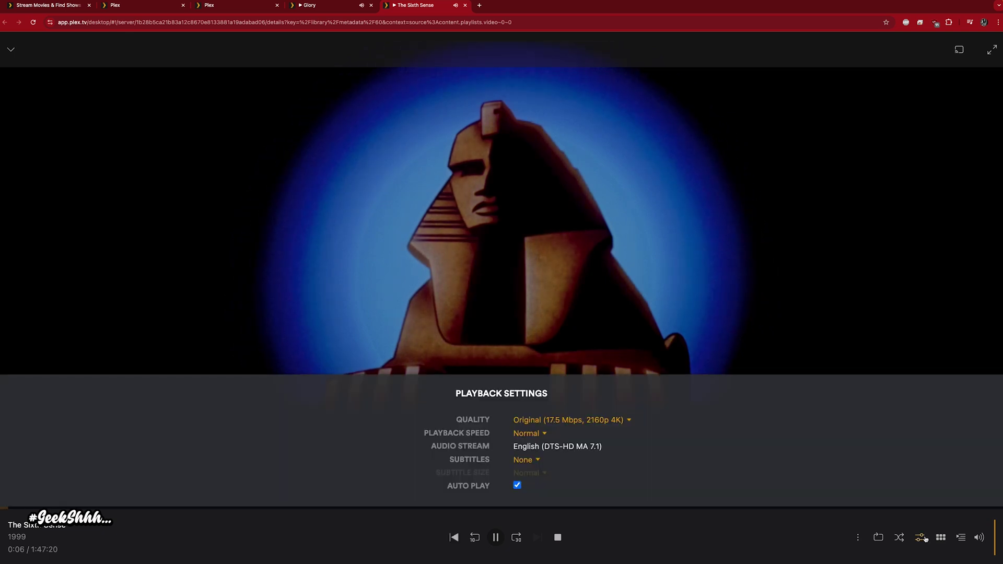
click(590, 421)
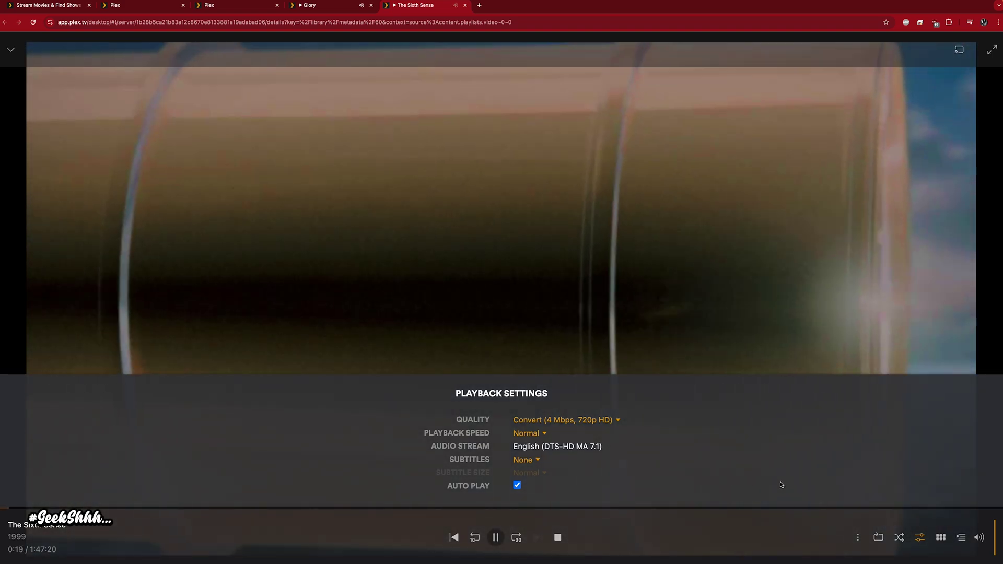
click(256, 10)
click(319, 5)
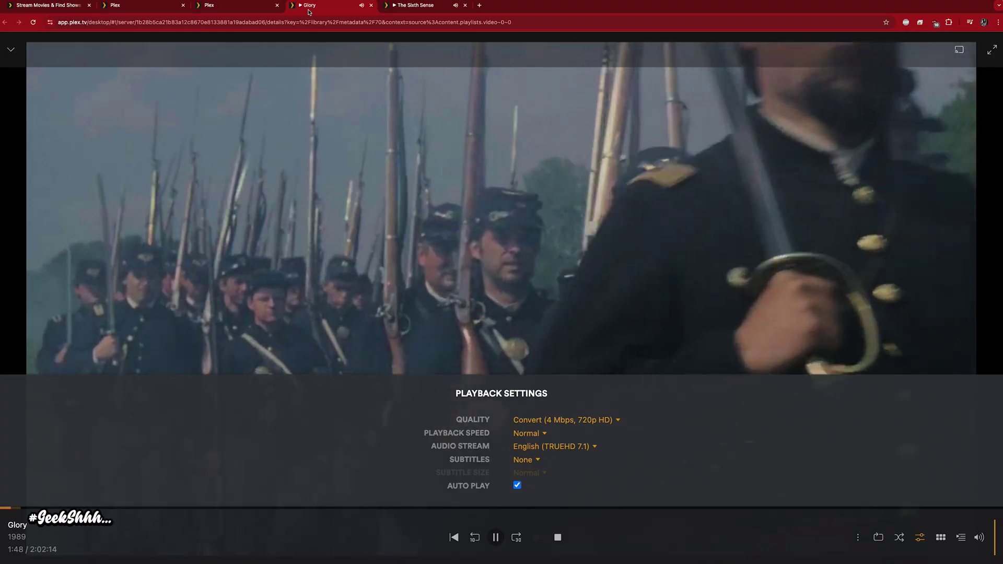
click(173, 8)
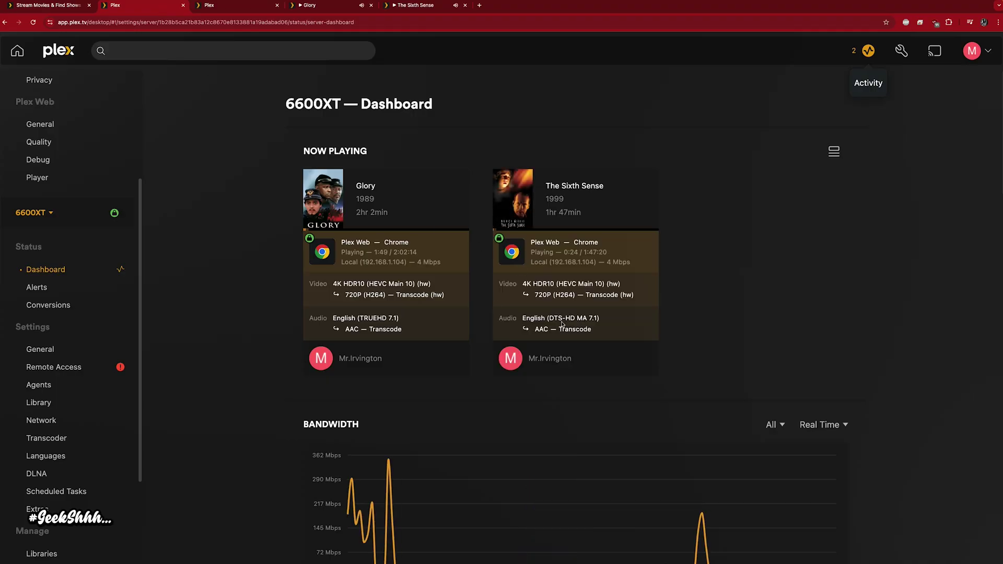
Open Hocus Pocus 2 from the 4K TEST playlist in a new tab and play it from the beginning, converted to 4 Mbps, 720p HD
click(229, 10)
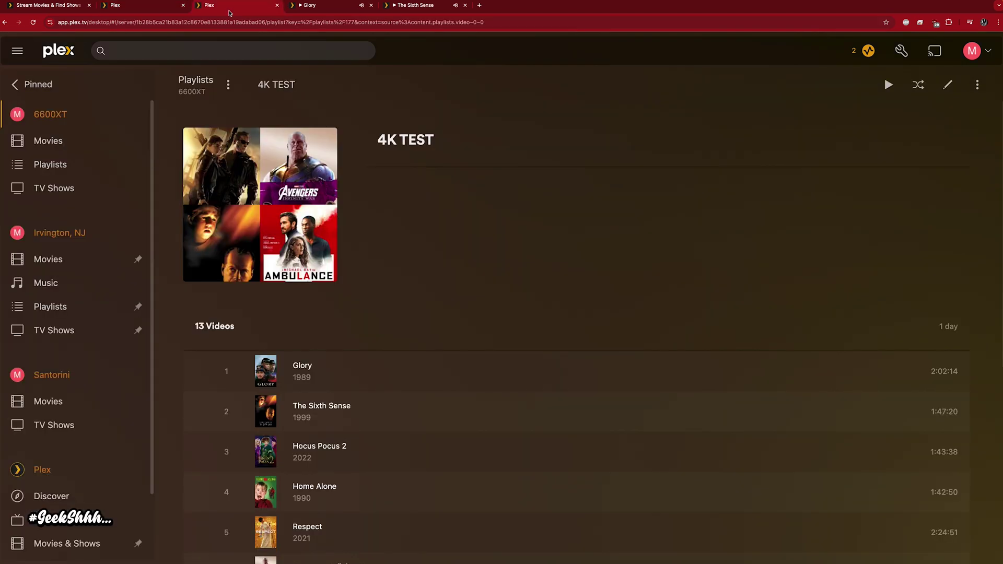
right_click(339, 448)
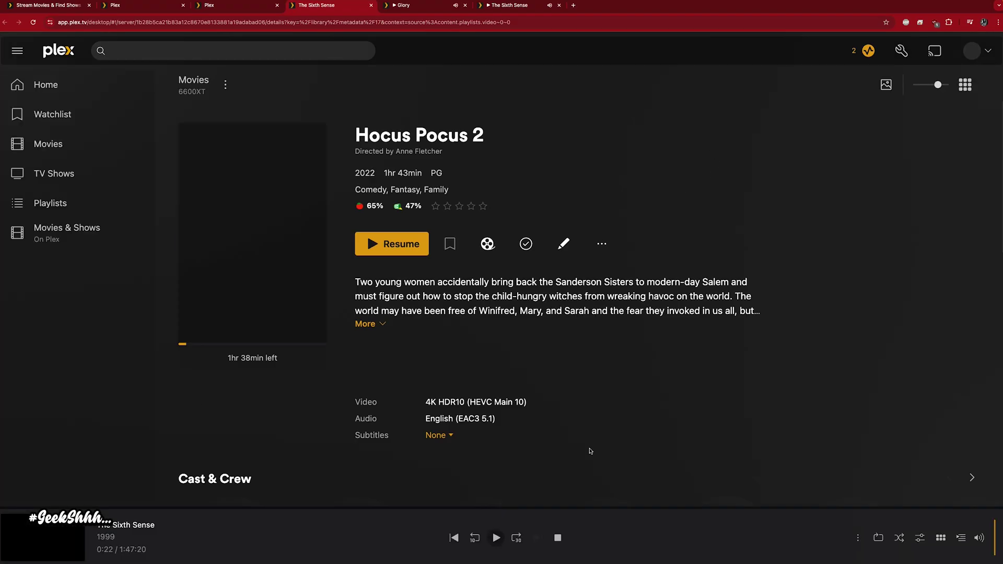
click(559, 543)
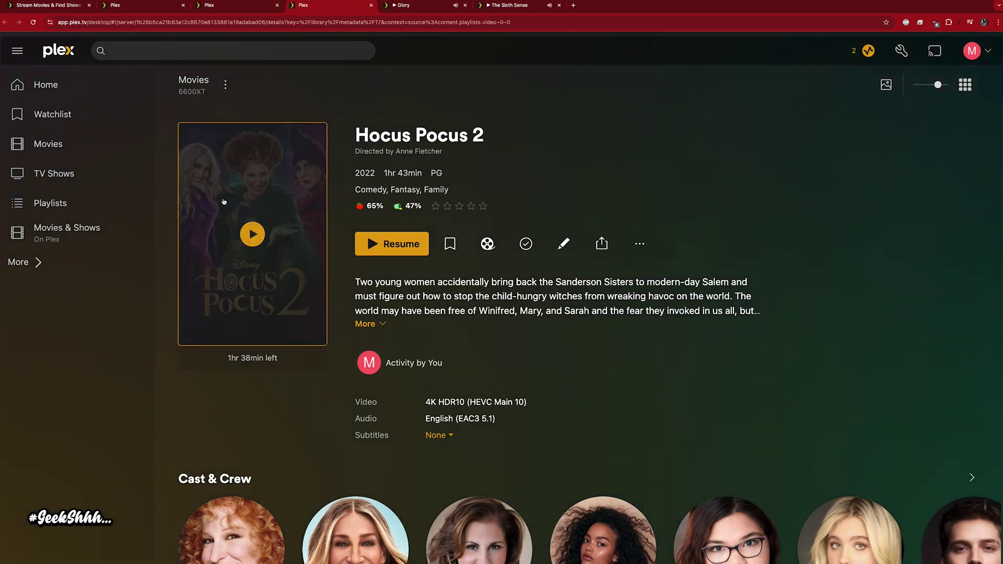
click(411, 247)
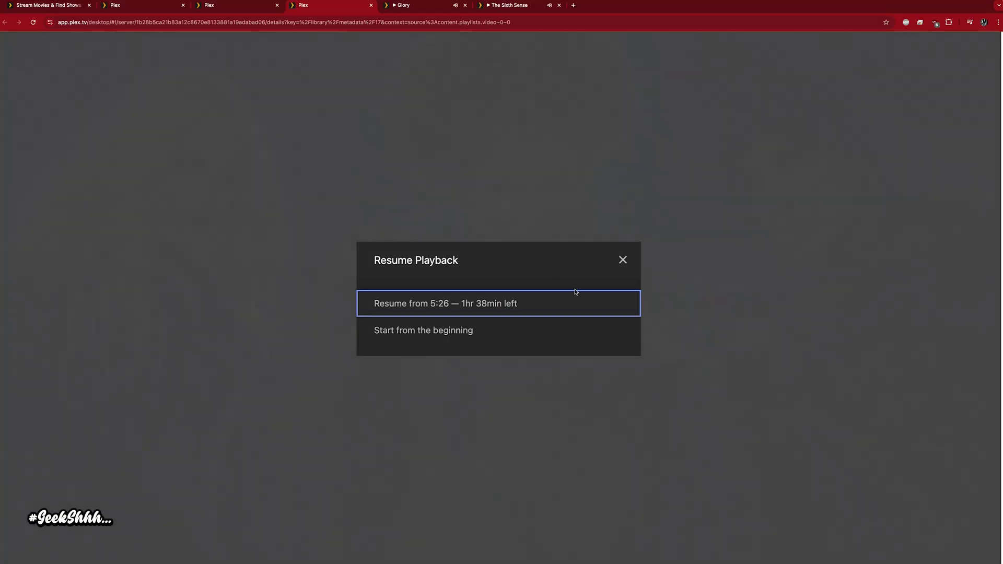
click(452, 331)
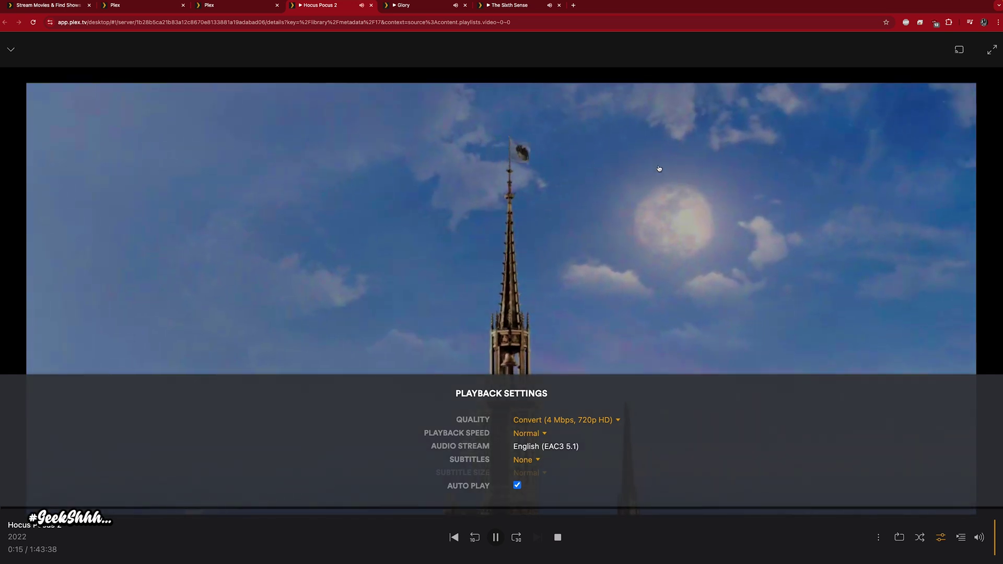
Check the 6600XT dashboard, then examine memory, CPU, media engine, T400 power, D3D usage, video encode and UPS load in HWiNFO64
click(136, 5)
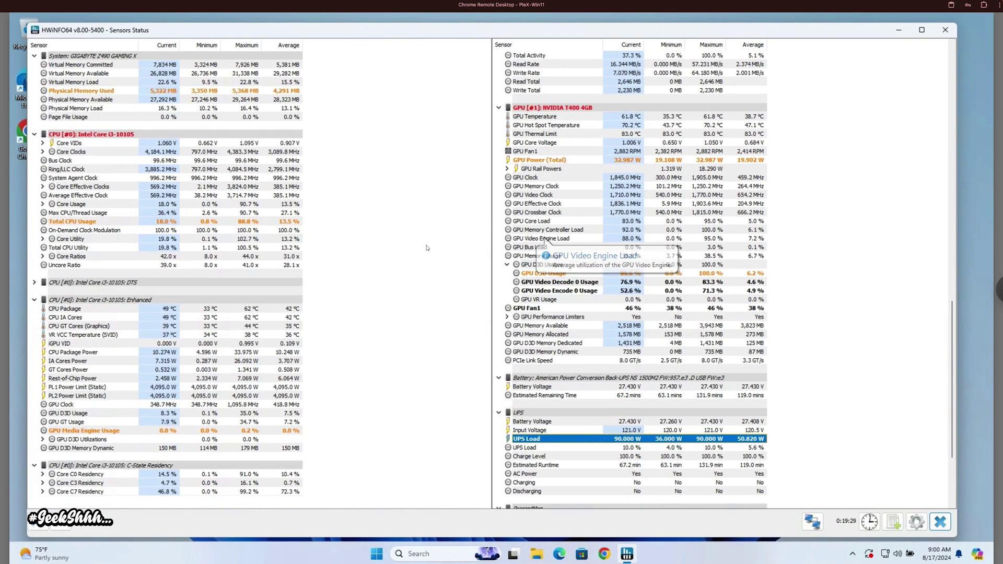
click(626, 275)
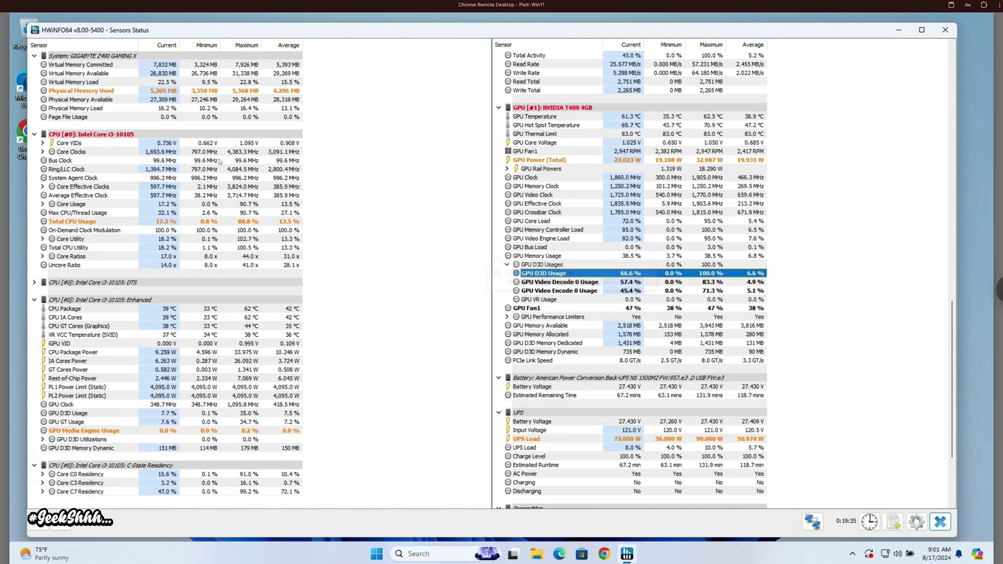
click(165, 92)
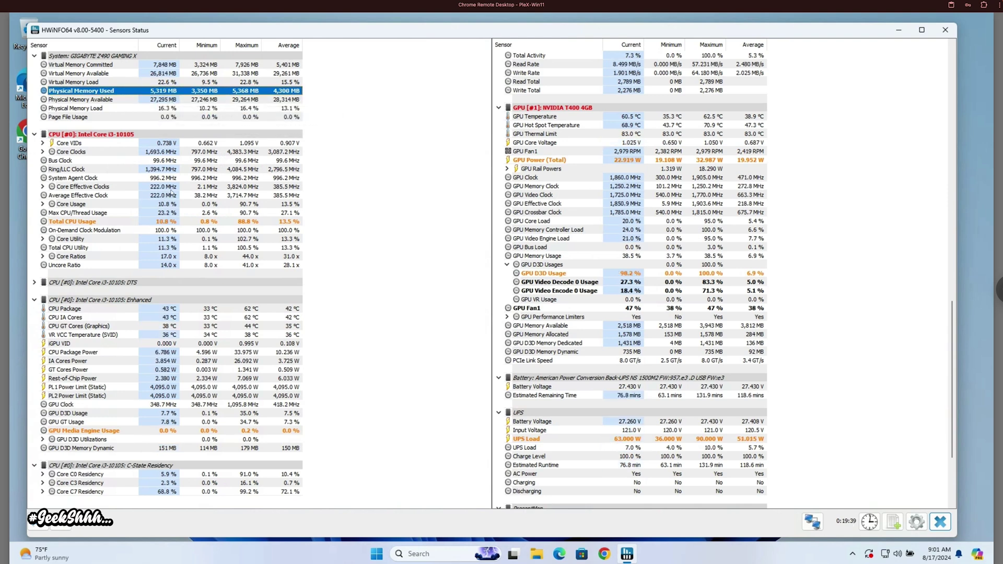
click(159, 223)
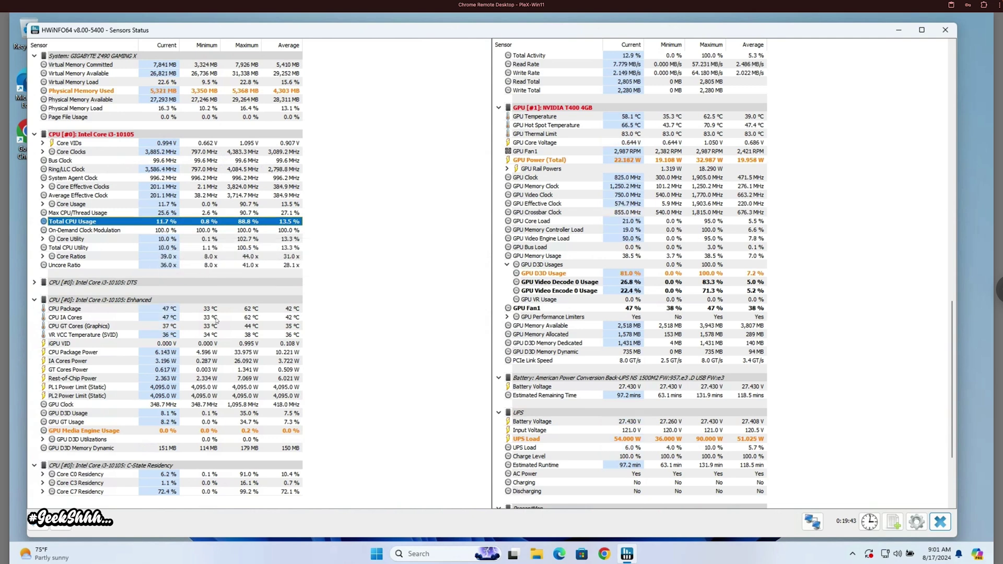
click(156, 432)
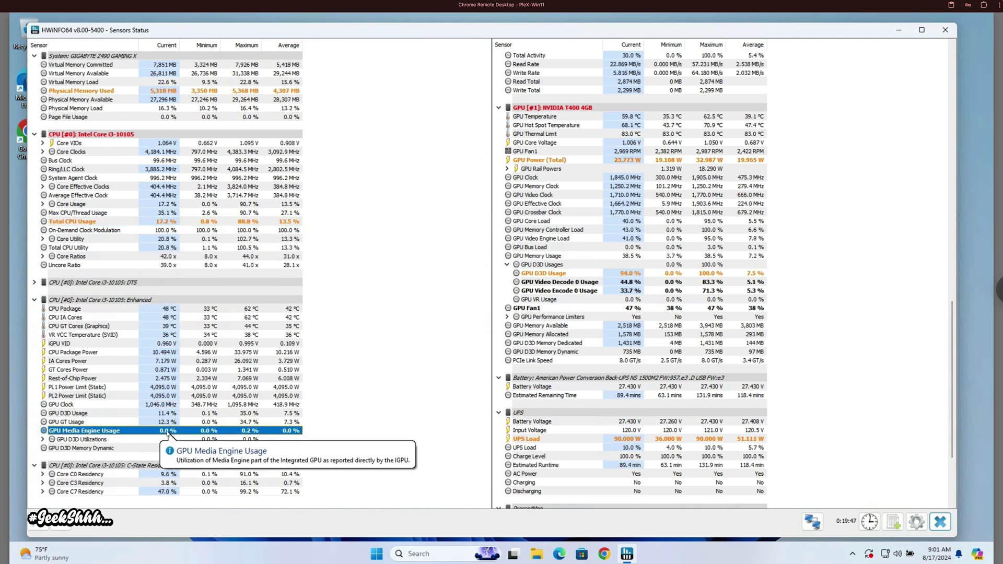
click(624, 162)
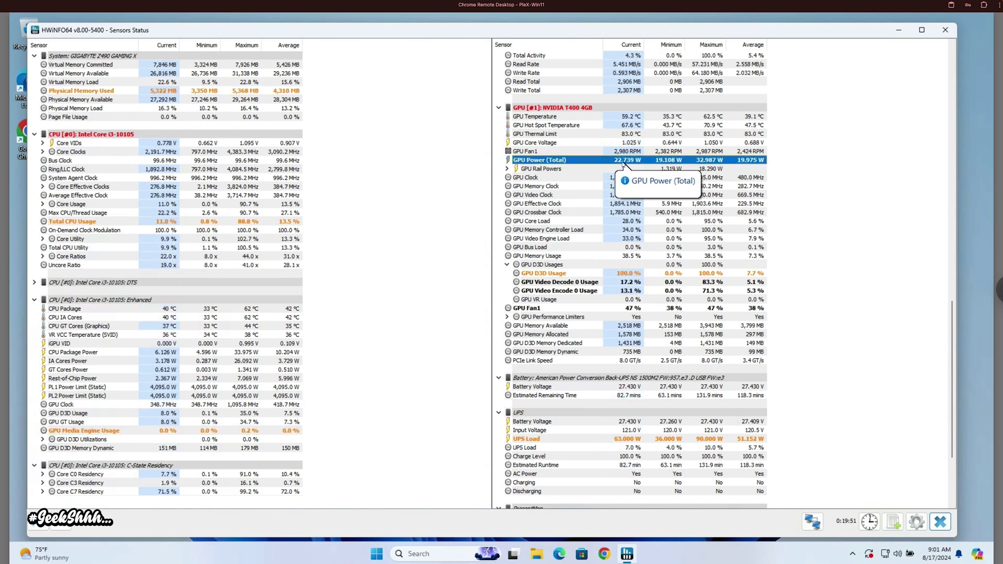
click(635, 278)
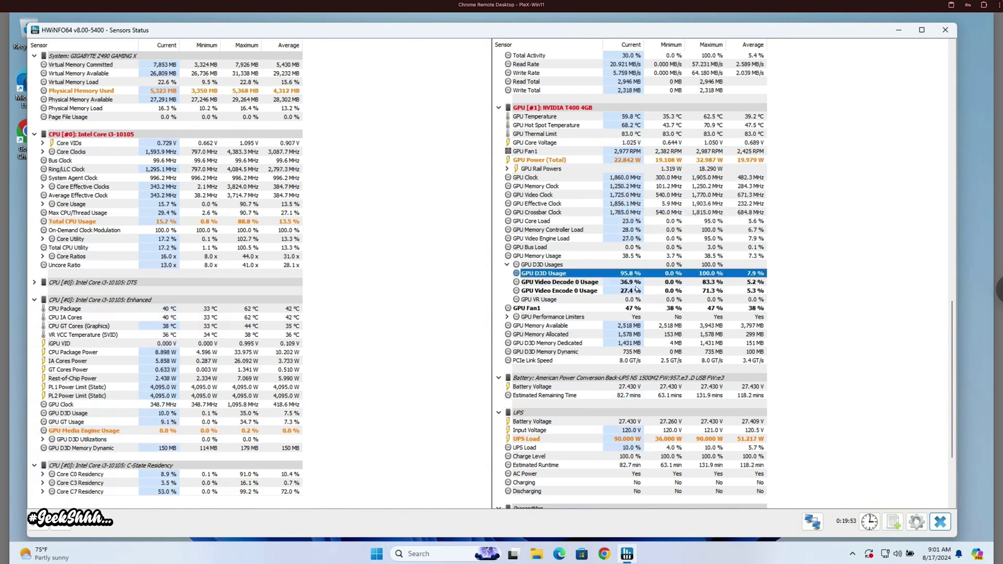
click(636, 286)
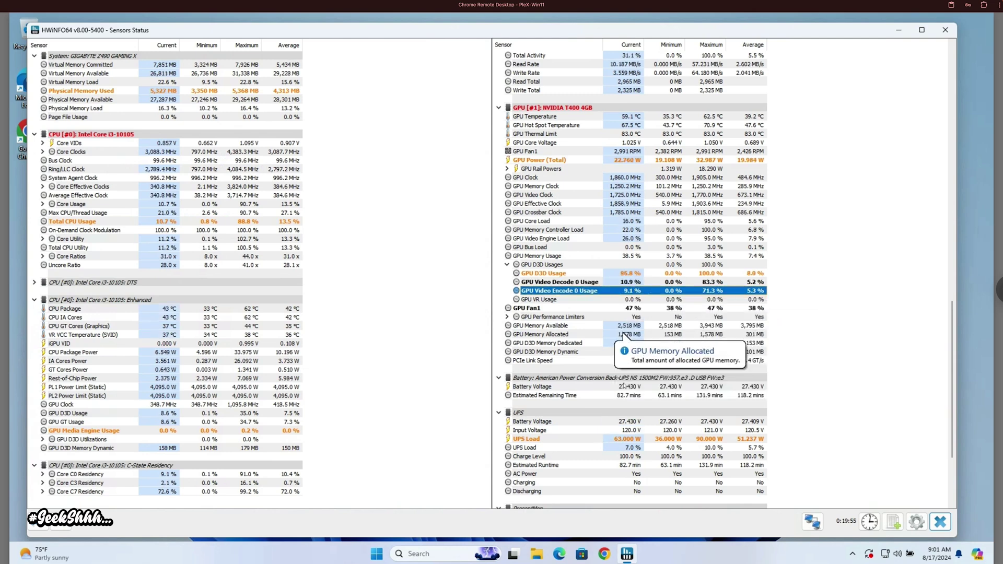
click(584, 439)
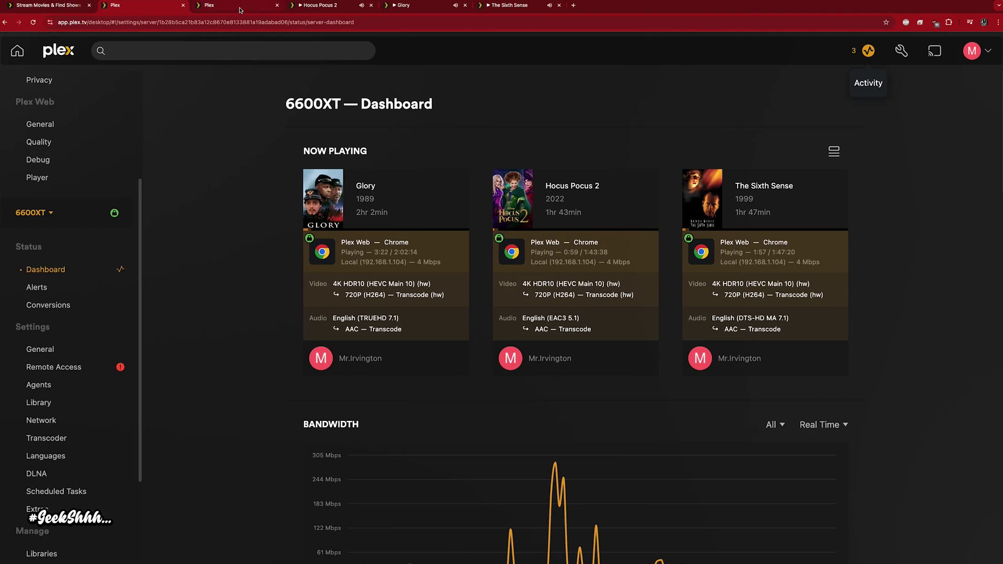
Open Home Alone from Plex's 4K TEST playlist in a new browser tab and play it from the beginning
click(240, 10)
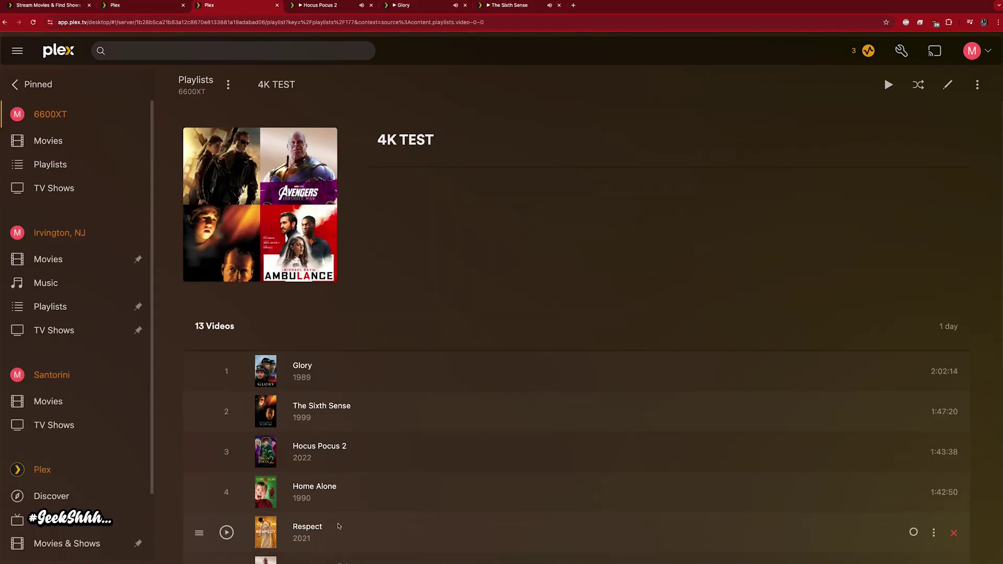
right_click(321, 488)
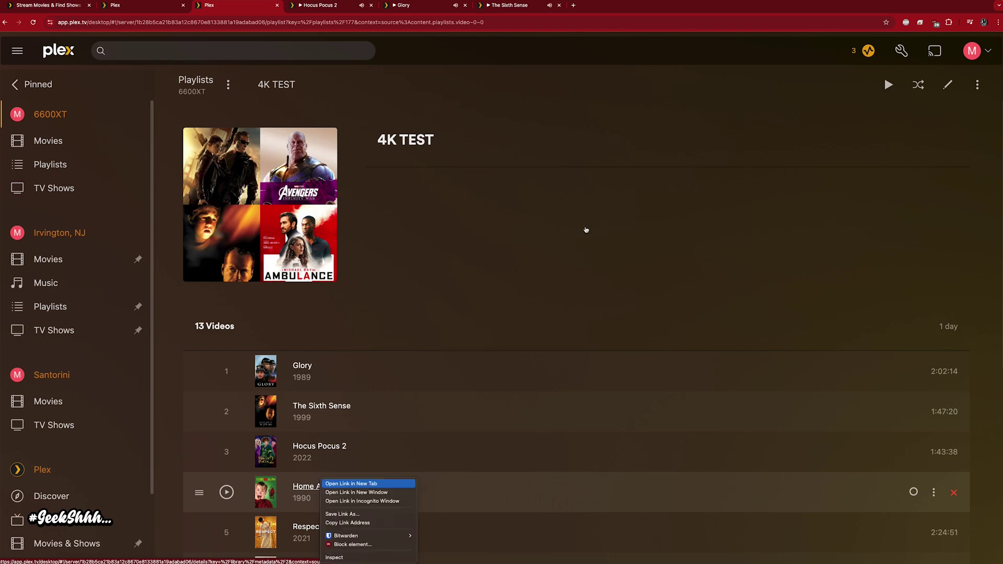
click(351, 484)
key(ctrl+Tab)
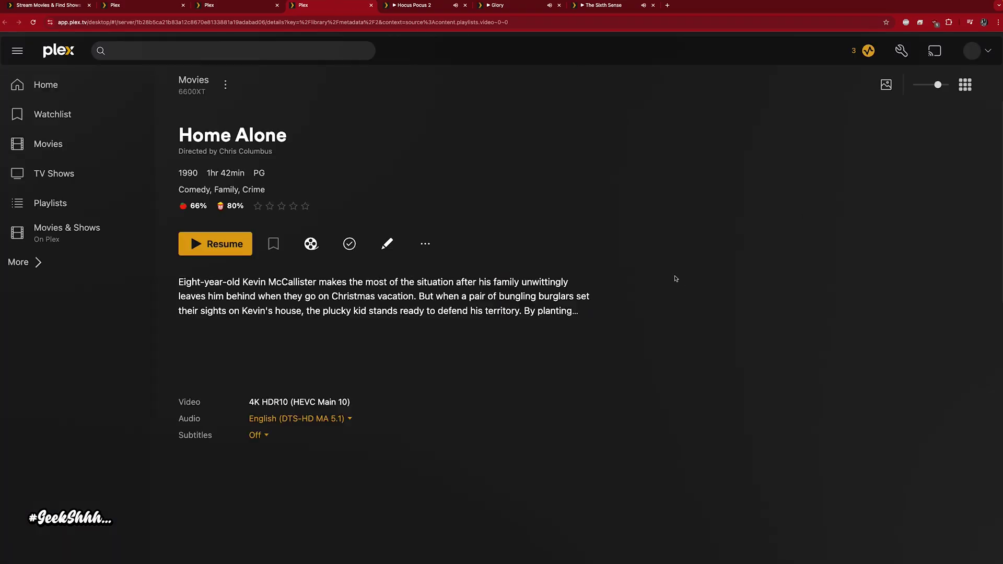
click(408, 253)
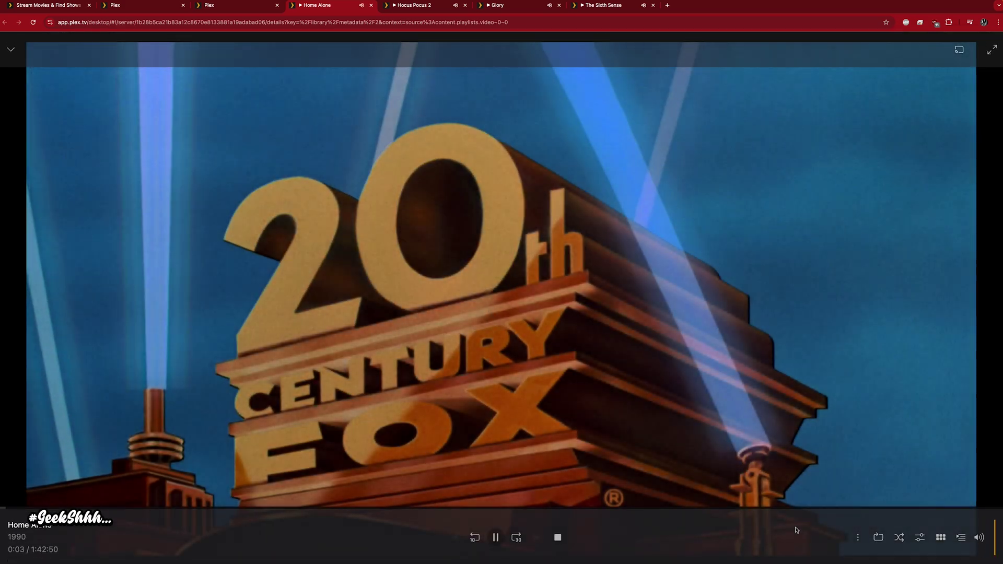
Set Home Alone's playback quality to Convert (4 Mbps, 720p HD) and check the active streams on the 6600XT dashboard
click(921, 538)
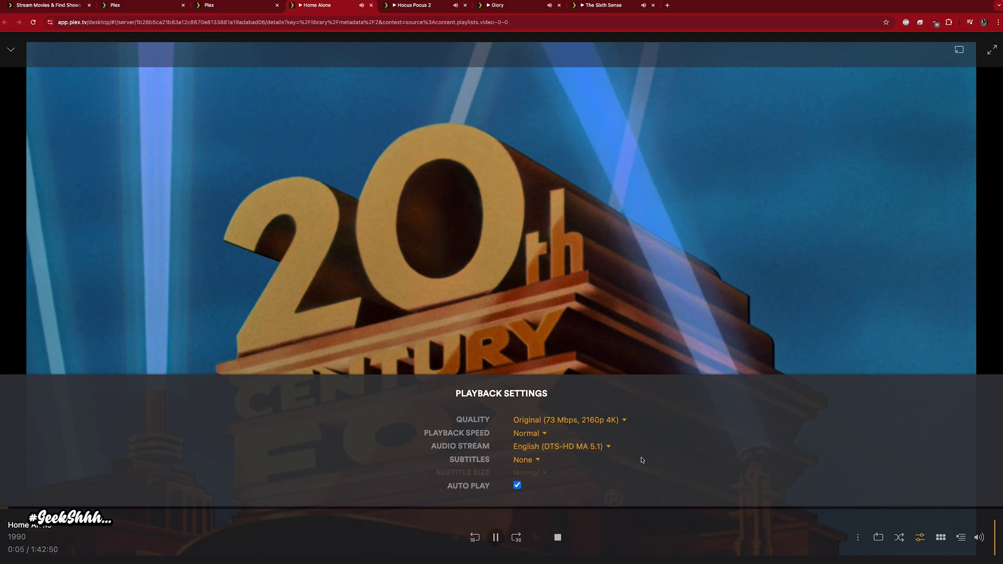
click(610, 421)
click(558, 401)
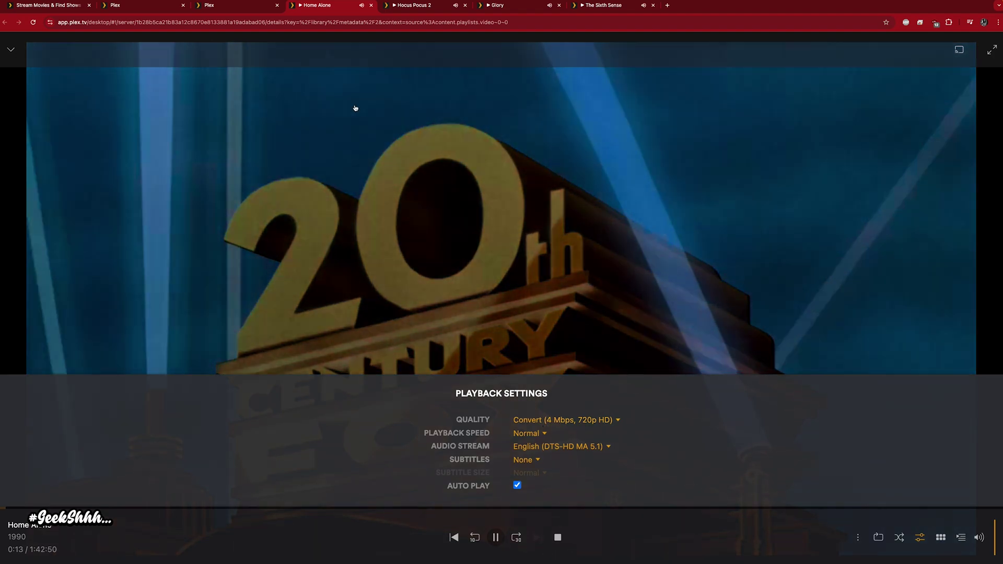
click(232, 11)
click(148, 11)
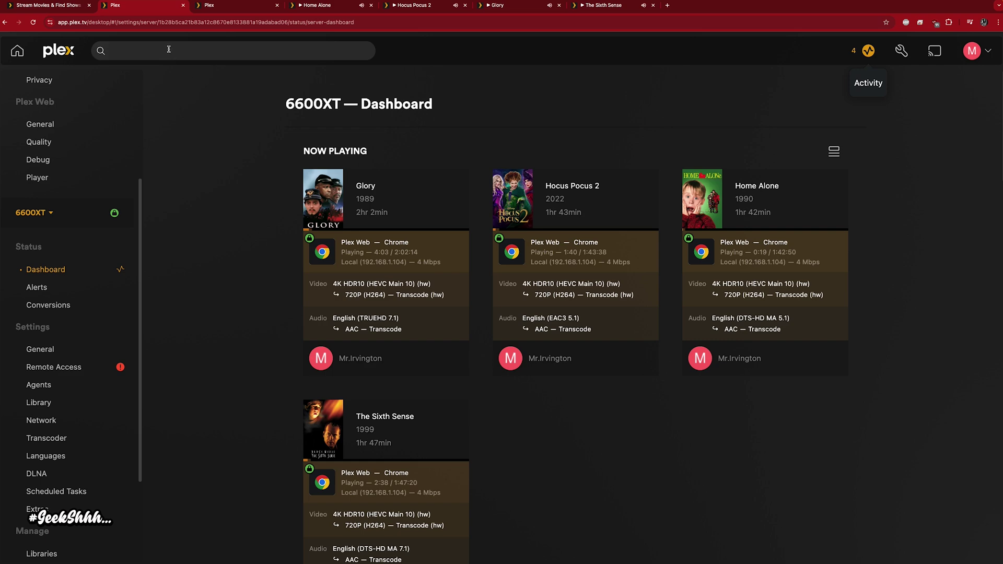
Open Respect from the 4K TEST playlist in a new browser tab and play it from the beginning
click(222, 8)
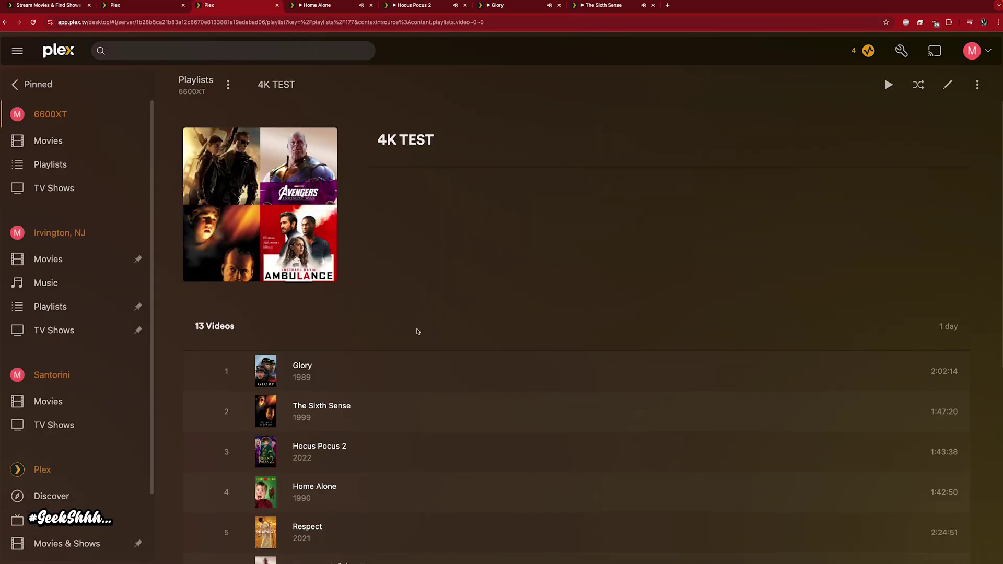
scroll(335, 395, down, 3)
right_click(311, 398)
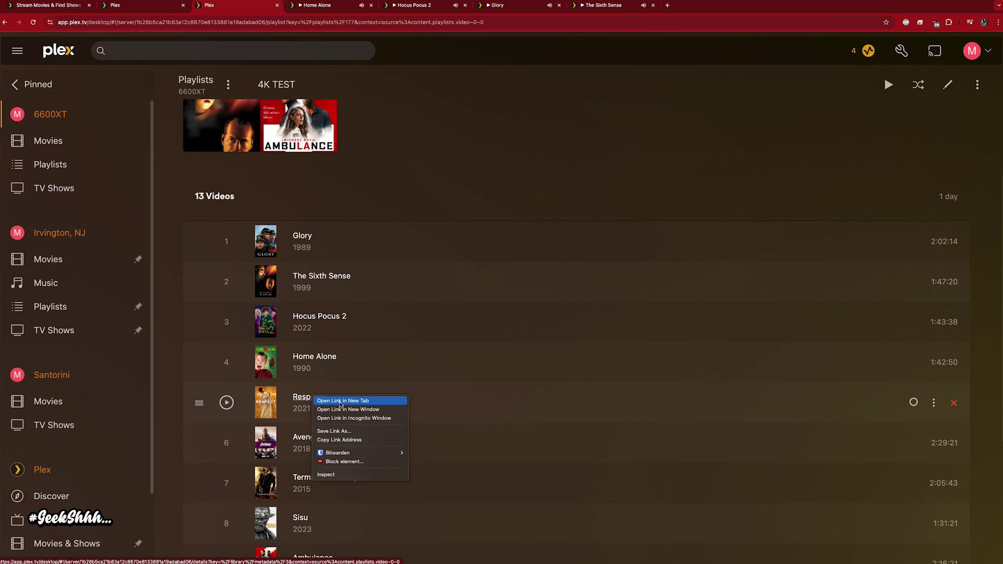
click(341, 401)
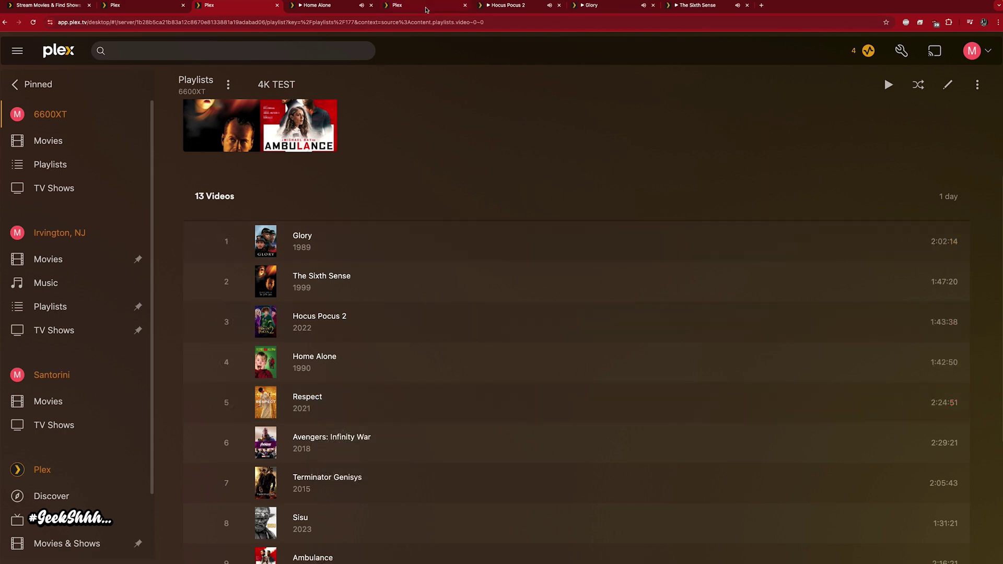
click(426, 9)
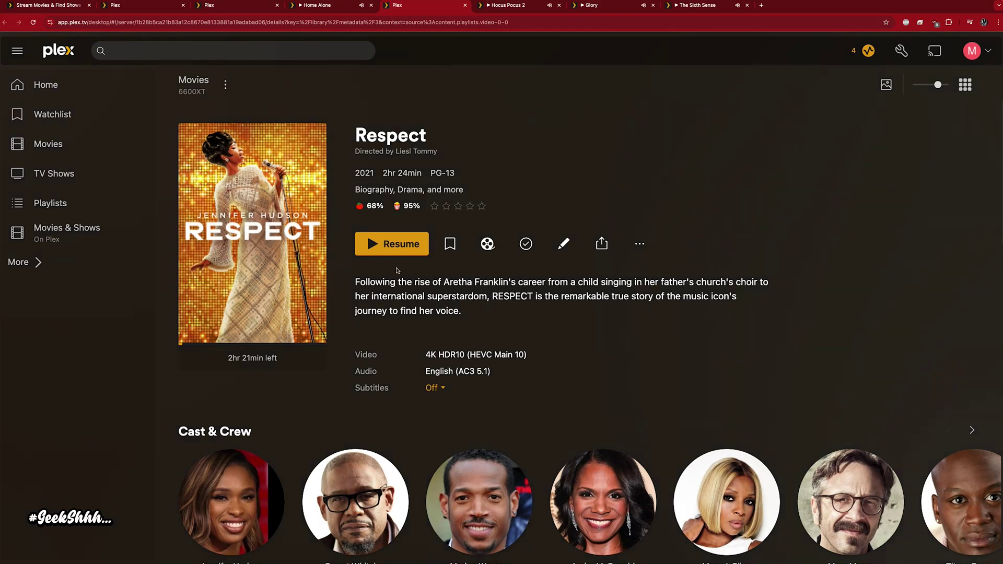
click(397, 245)
click(448, 330)
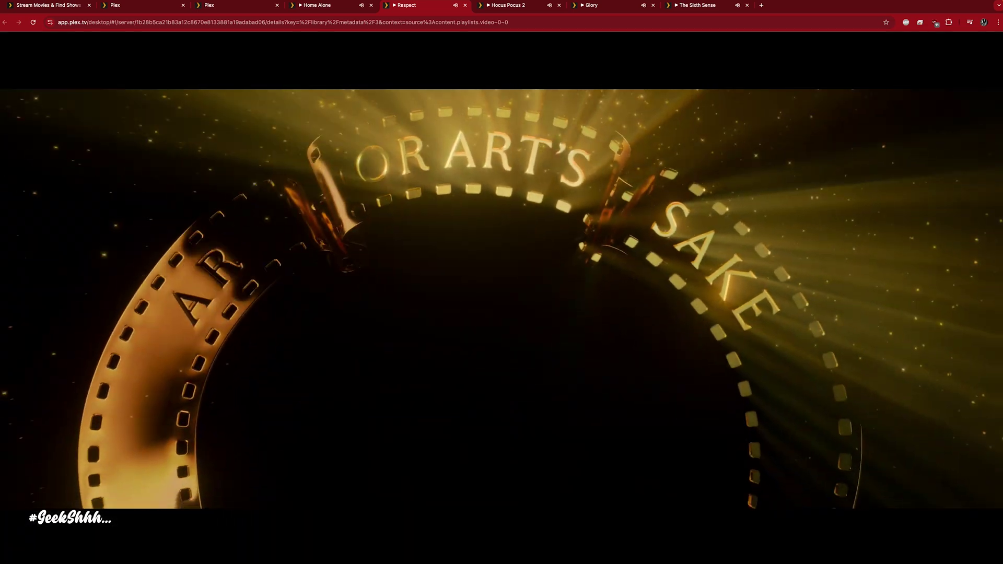
Set Respect's playback quality to Convert (4 Mbps, 720p HD) and review the active streams on the 6600XT dashboard
mouse_move(515, 405)
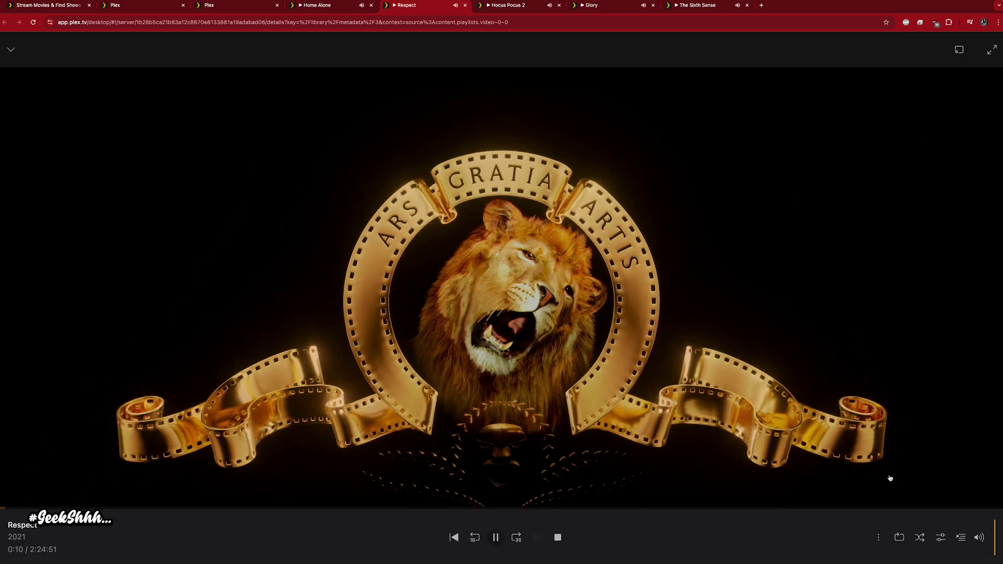
click(941, 538)
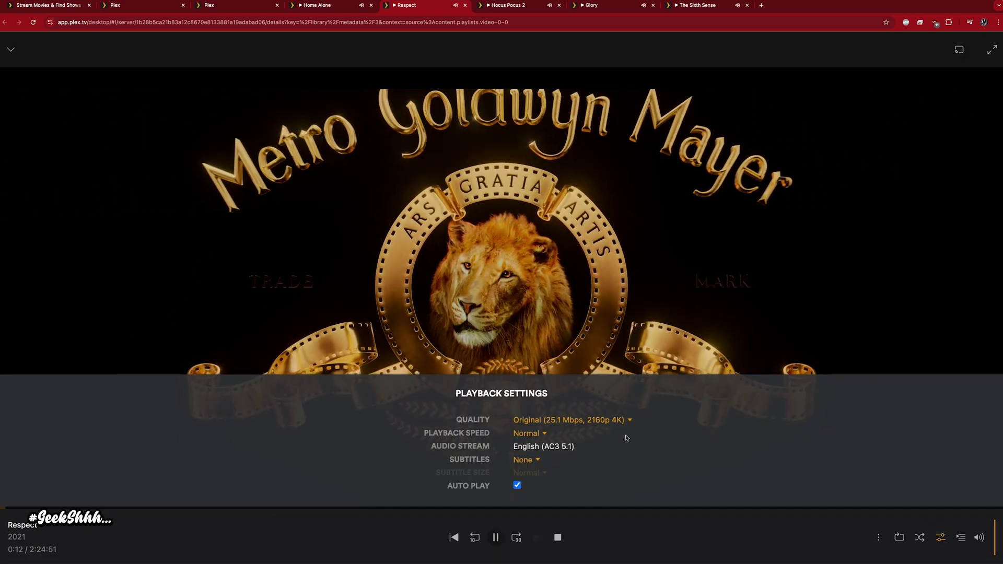
click(575, 420)
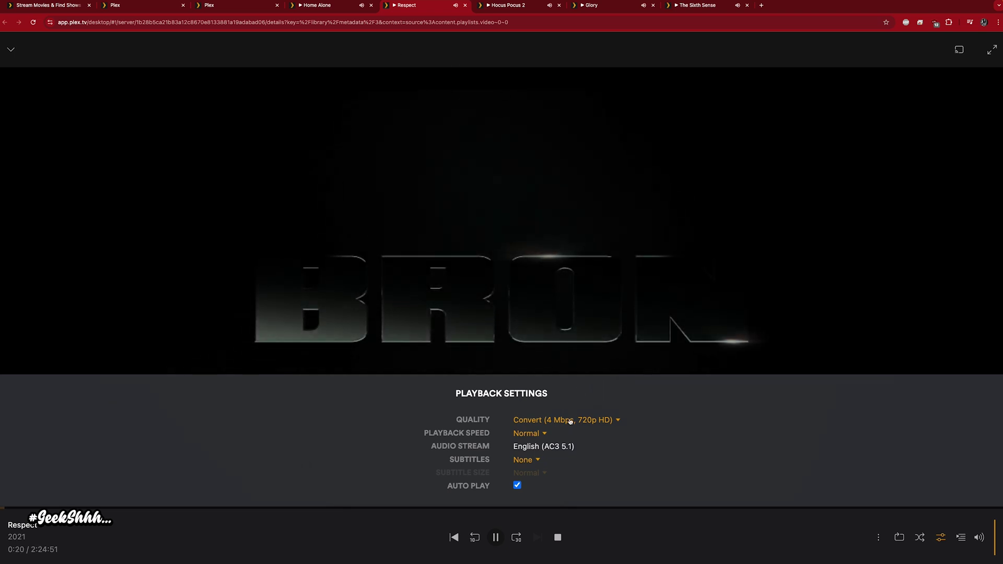
click(208, 7)
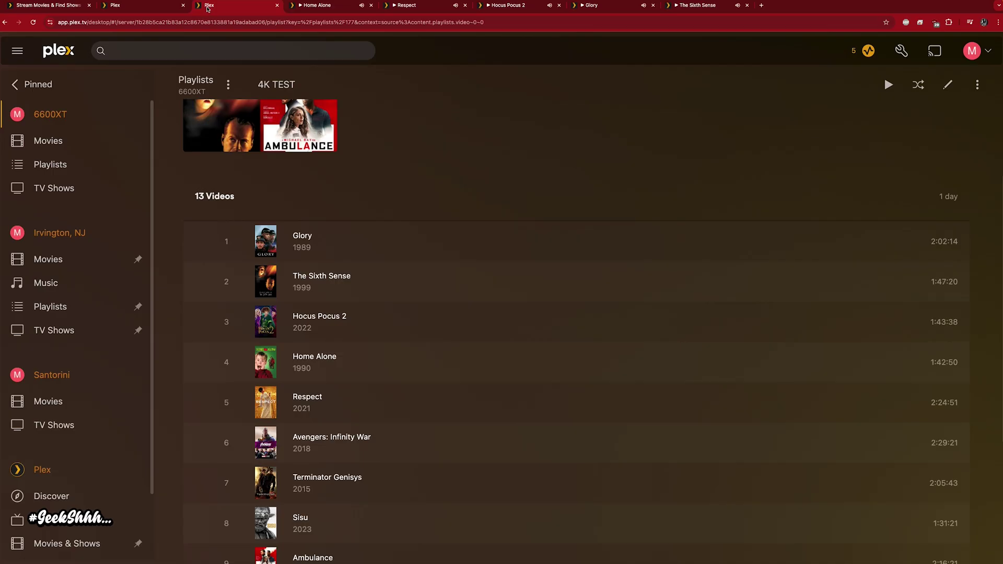
click(170, 5)
scroll(417, 213, down, 2)
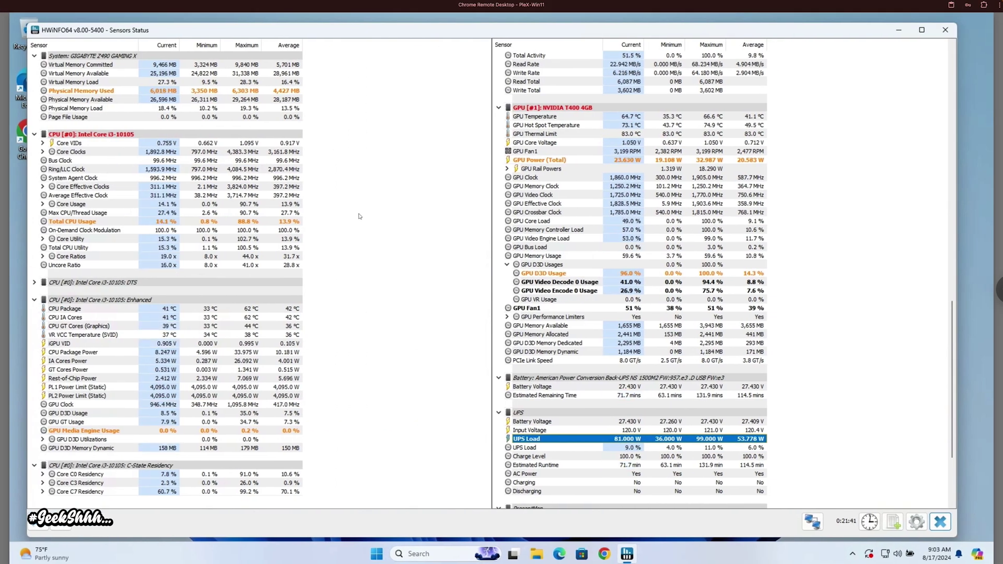
Inspect the HWiNFO64 readings for physical memory used, total CPU usage, T400 power, GPU D3D usage and UPS load
click(149, 92)
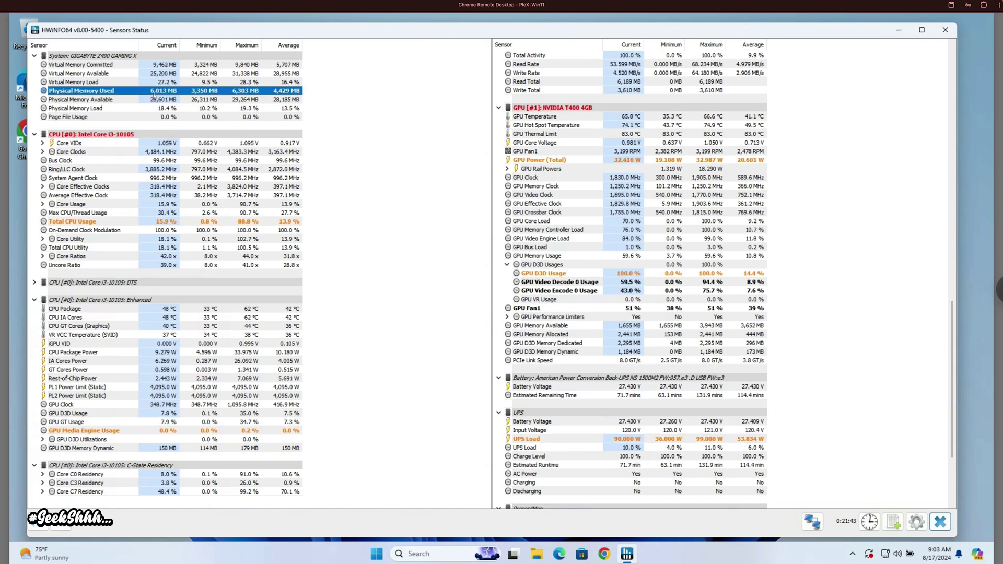
click(170, 222)
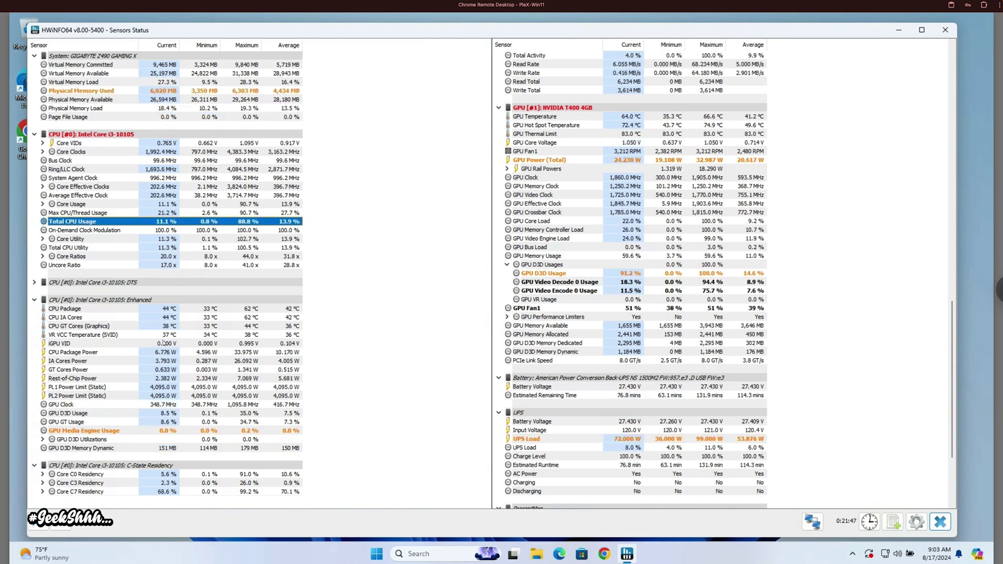
click(618, 162)
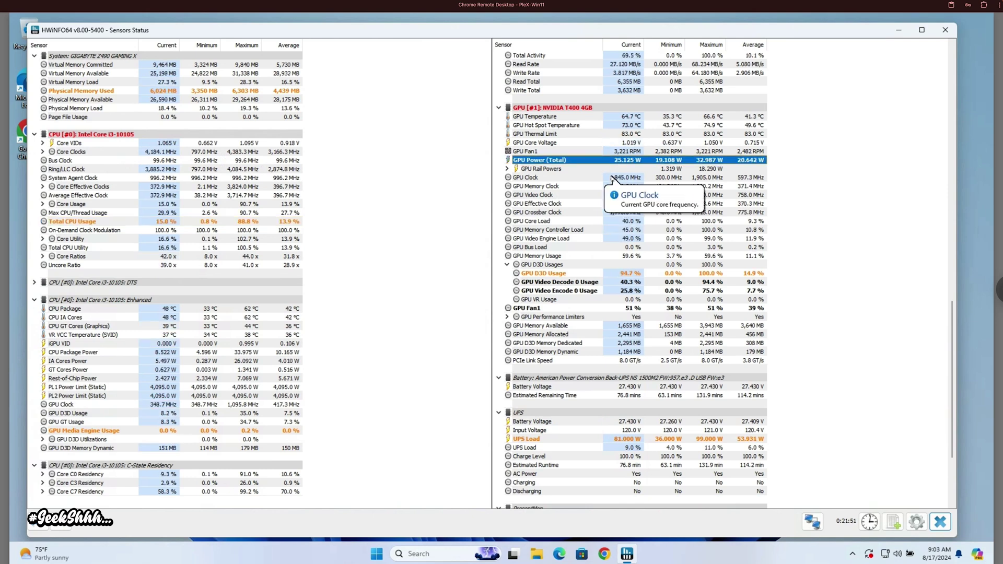
click(539, 274)
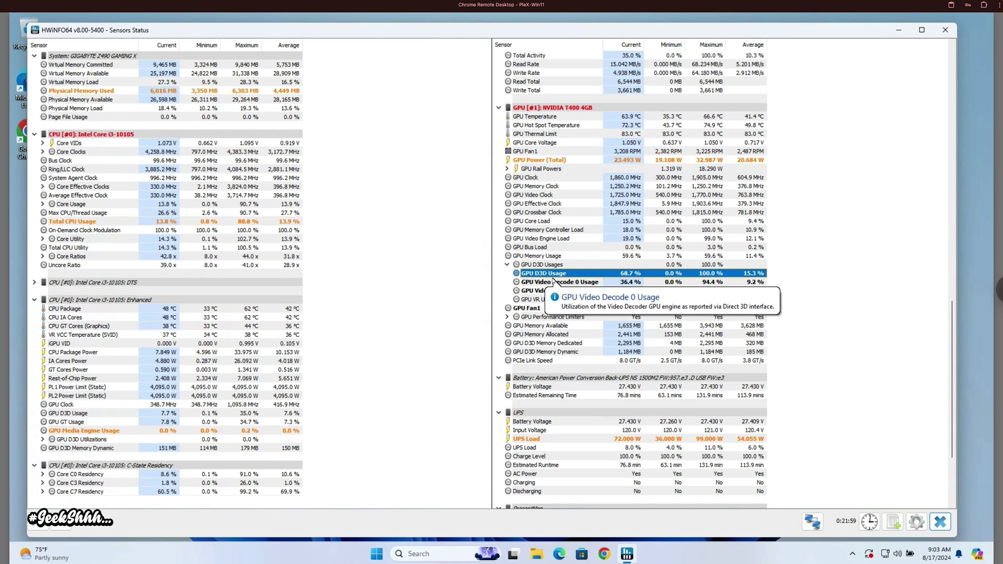
click(541, 441)
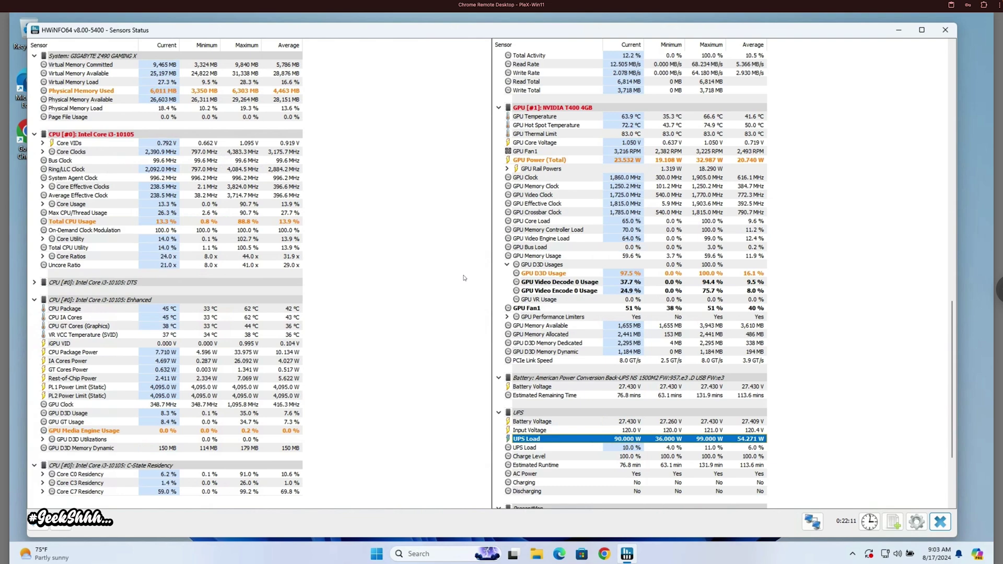
click(566, 276)
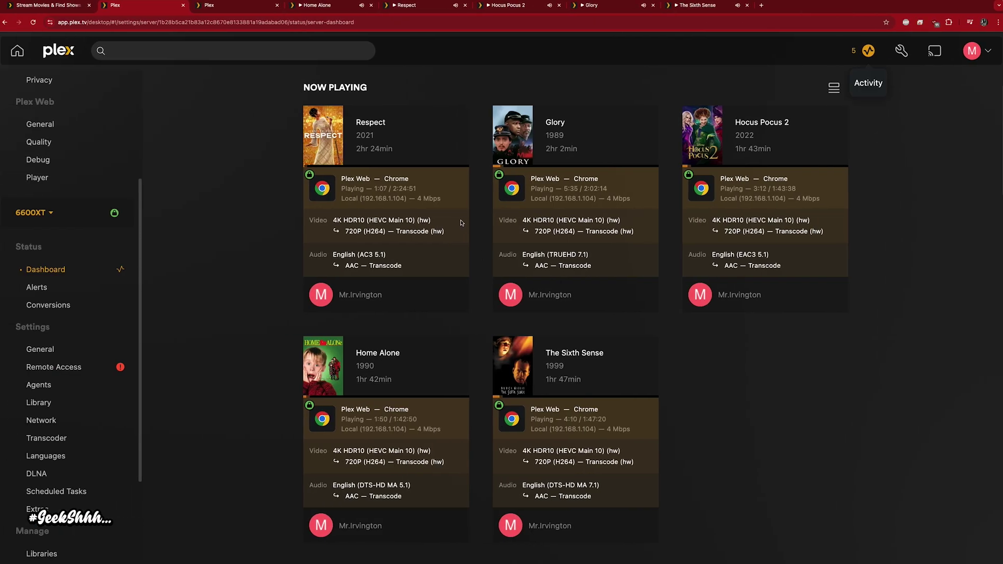
Open Avengers: Infinity War from Plex's 4K TEST playlist in a new browser tab and play it from the beginning
click(244, 10)
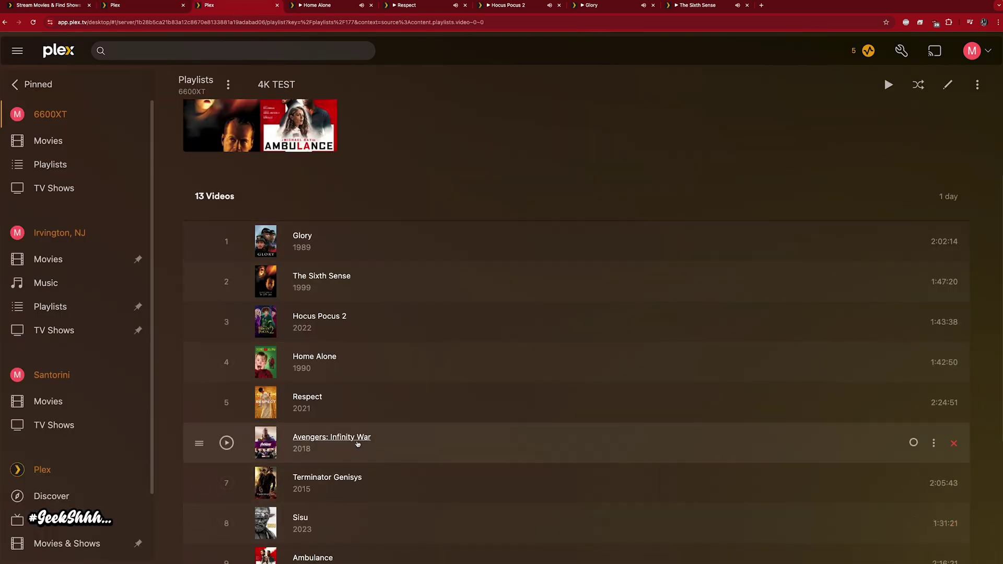
right_click(356, 440)
click(364, 443)
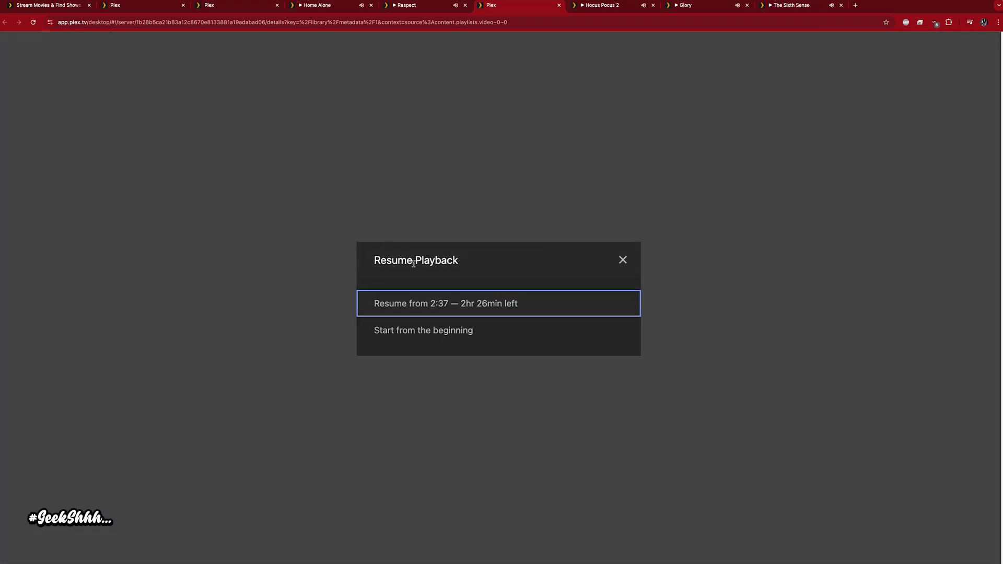
click(452, 339)
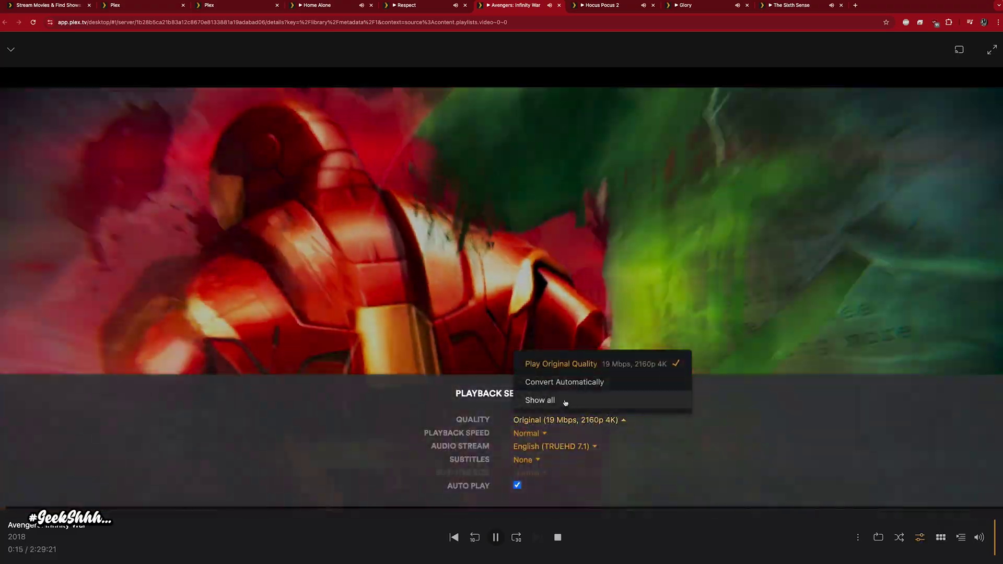
Set Avengers: Infinity War's playback quality to Convert (4 Mbps, 720p HD) and check the active streams on the 6600XT dashboard
click(565, 400)
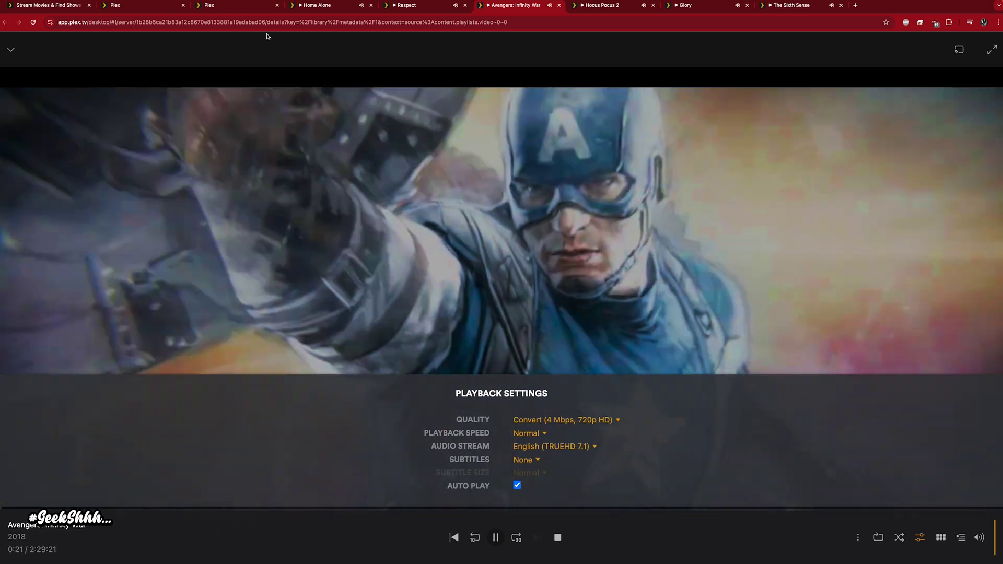
click(246, 6)
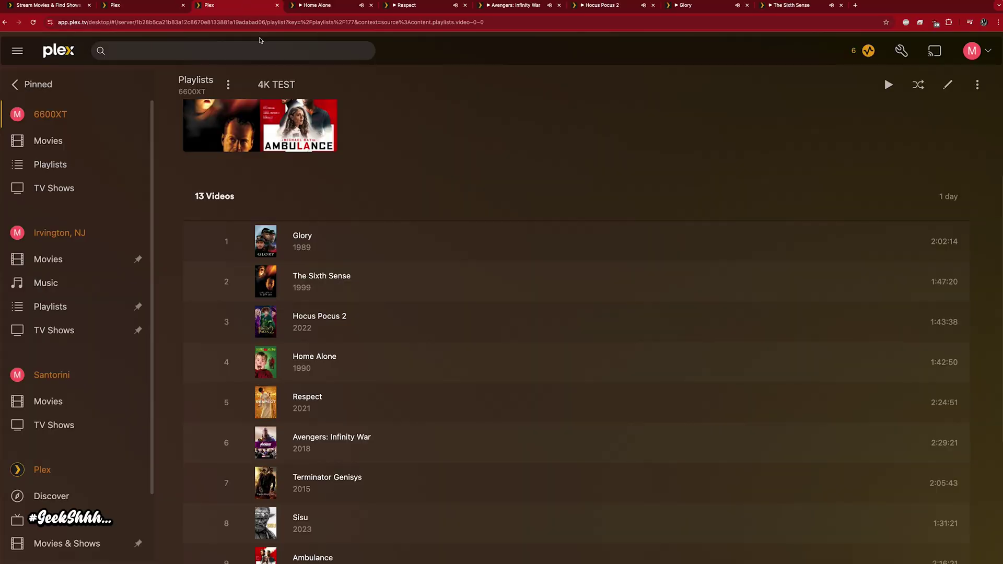
click(160, 8)
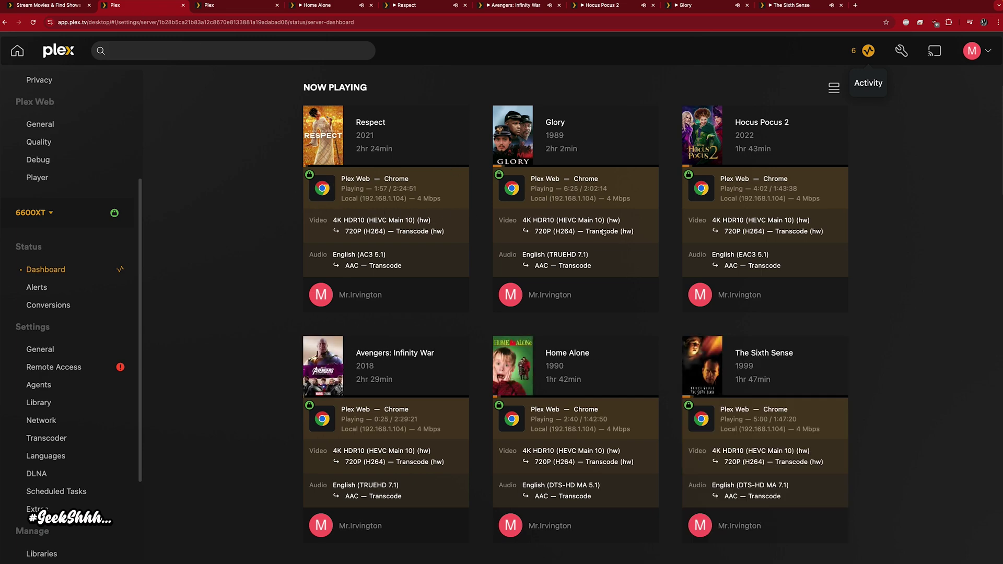
Examine the bandwidth, CPU and RAM graphs on the 6600XT dashboard
scroll(473, 419, down, 8)
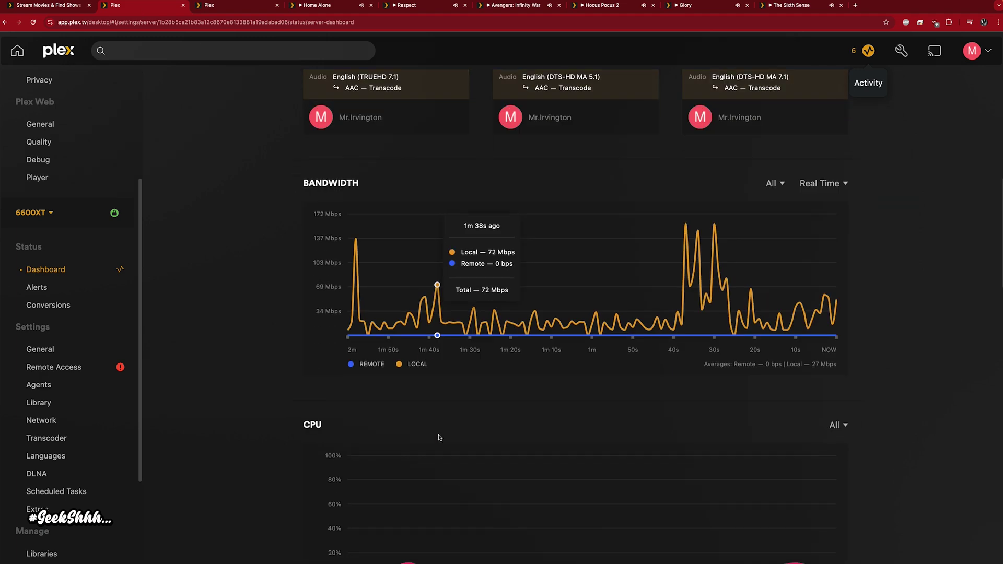
scroll(897, 342, down, 7)
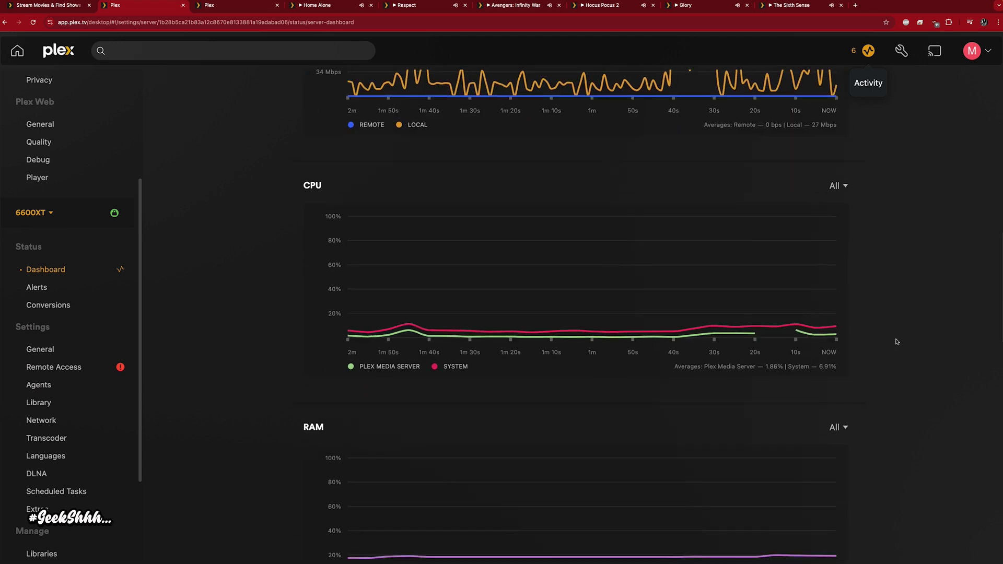
mouse_move(833, 197)
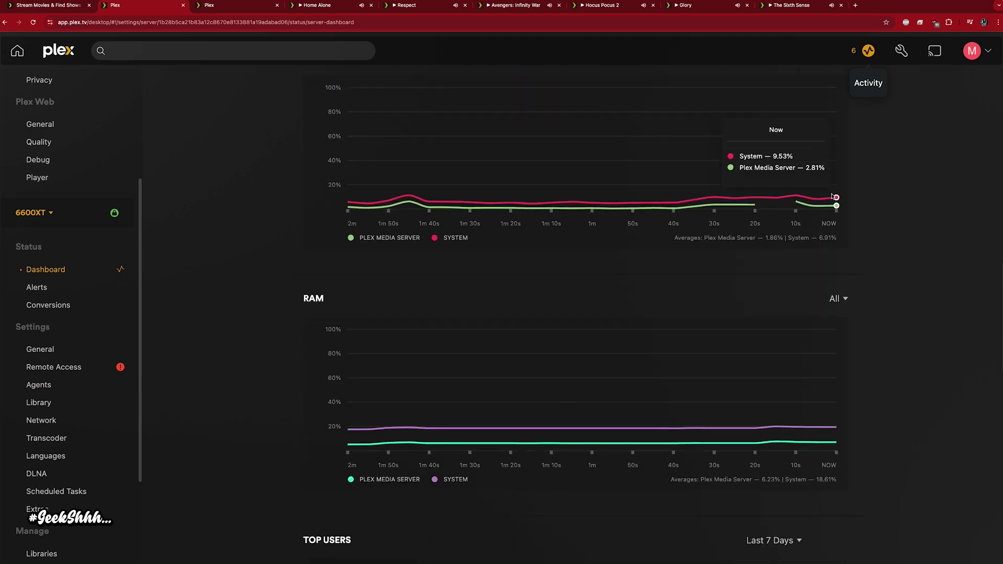
scroll(879, 292, down, 3)
scroll(881, 321, up, 15)
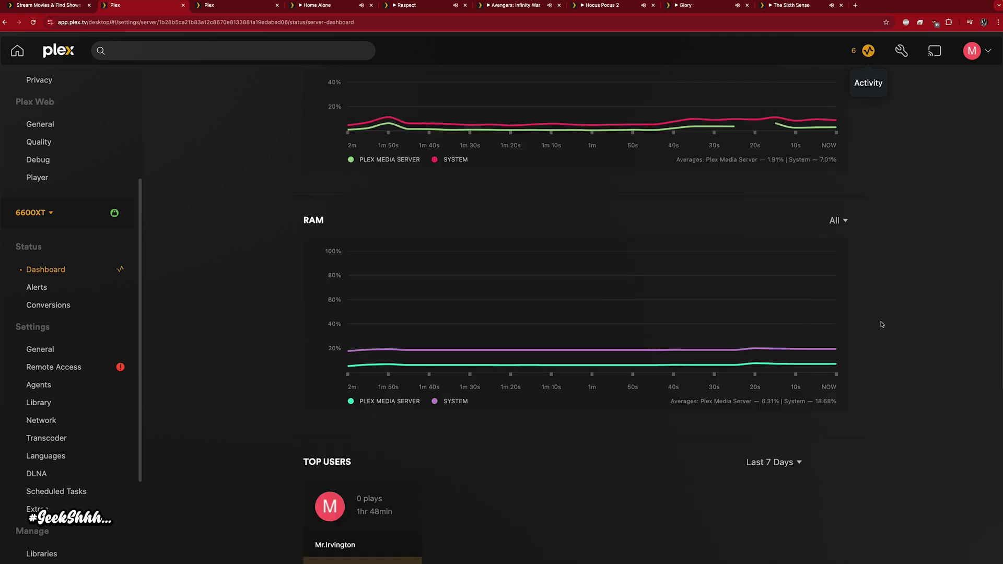
scroll(882, 324, down, 2)
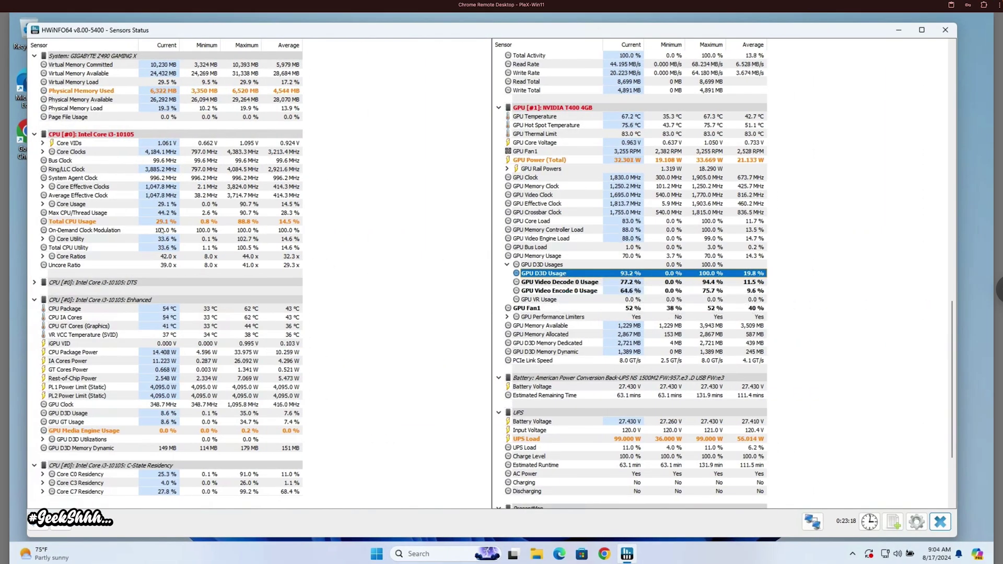
Inspect physical memory used, total CPU usage and the T400's GPU D3D usage in HWiNFO64
click(159, 93)
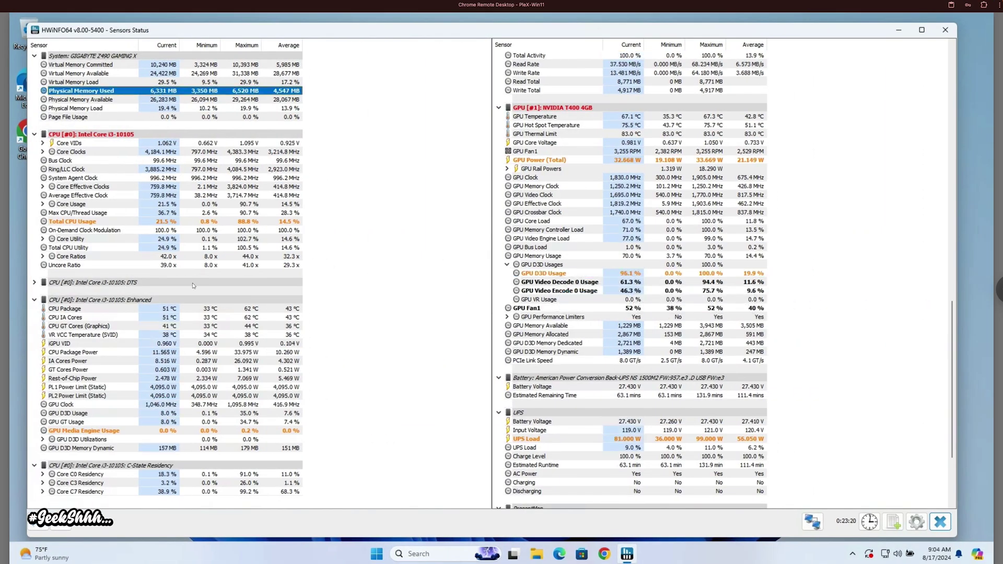
click(156, 221)
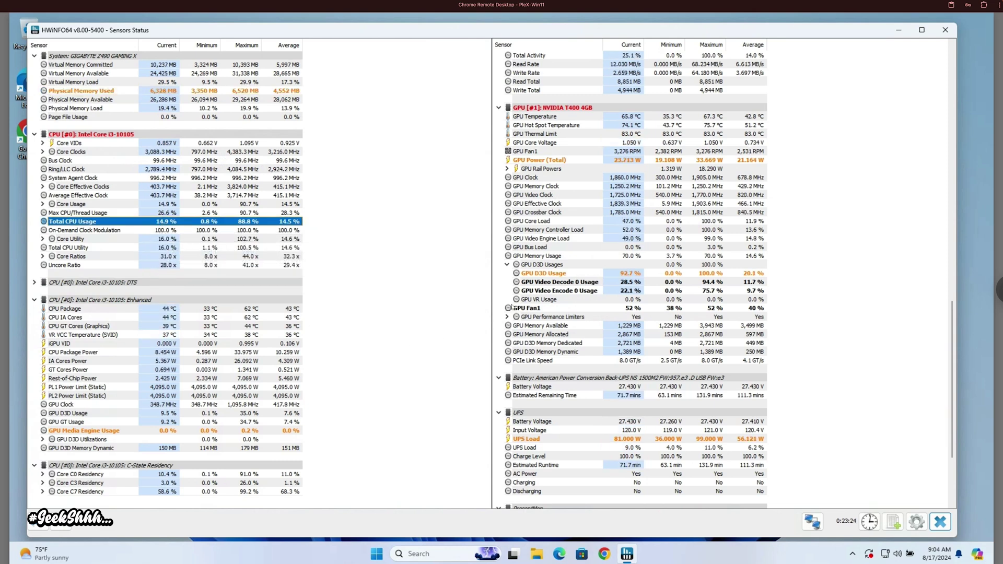
click(575, 274)
mouse_move(506, 322)
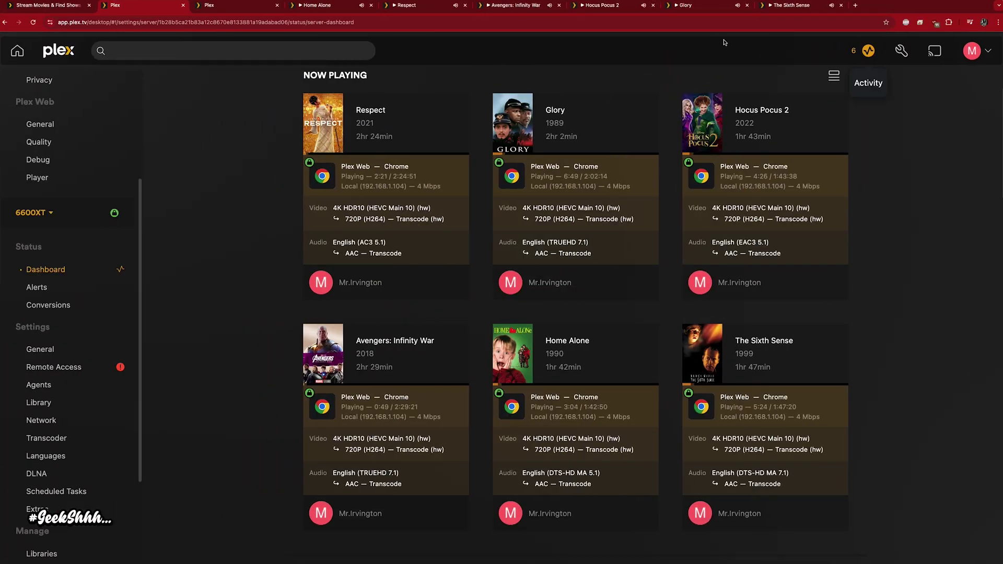
Open Terminator Genisys from Plex's 4K TEST playlist in a new browser tab and play it from the beginning
click(203, 8)
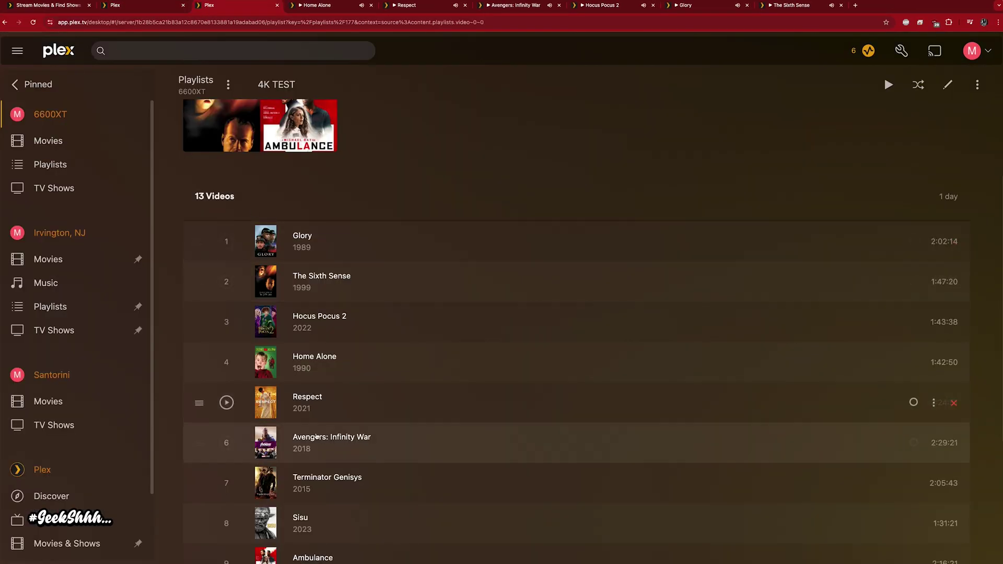
right_click(337, 478)
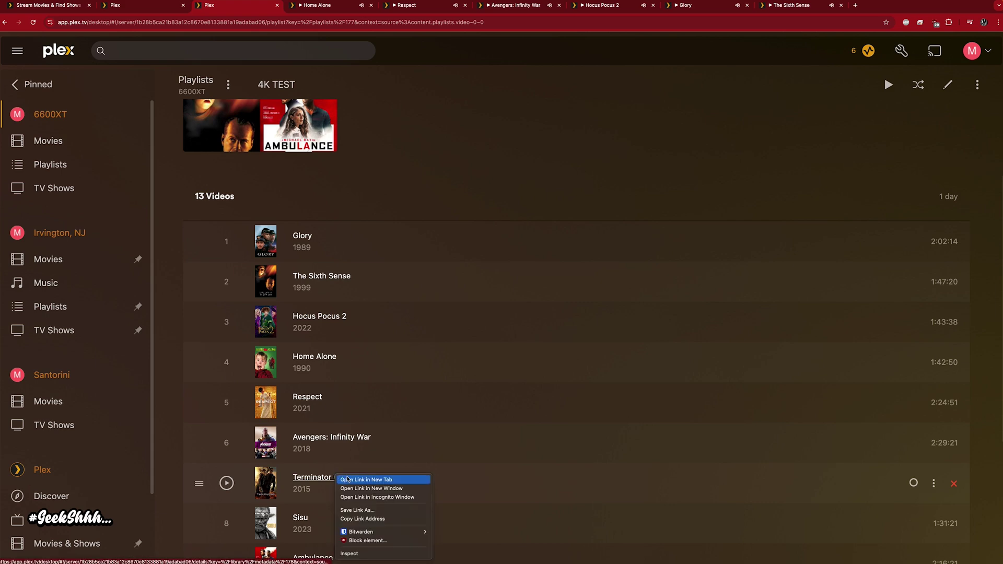
click(347, 479)
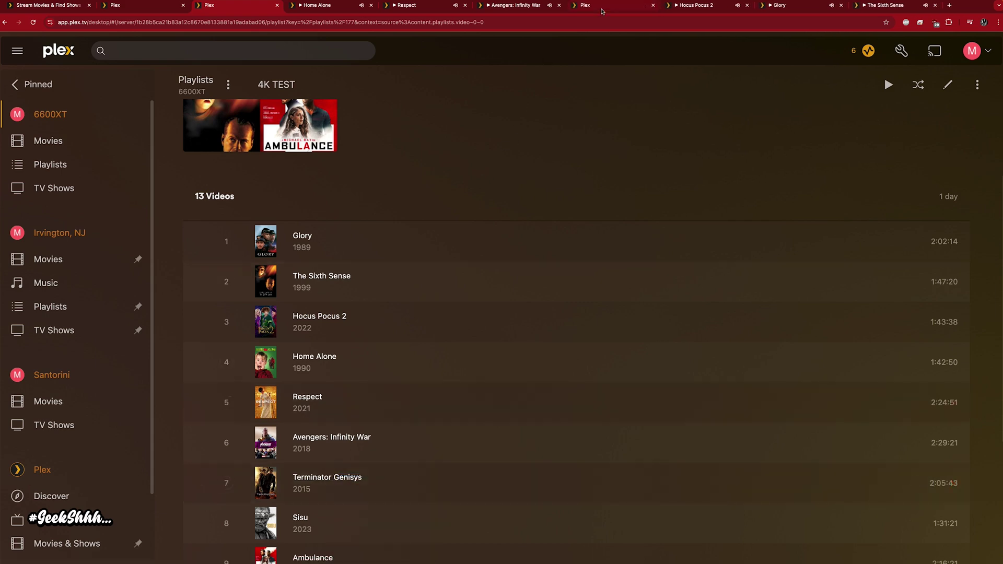
click(601, 8)
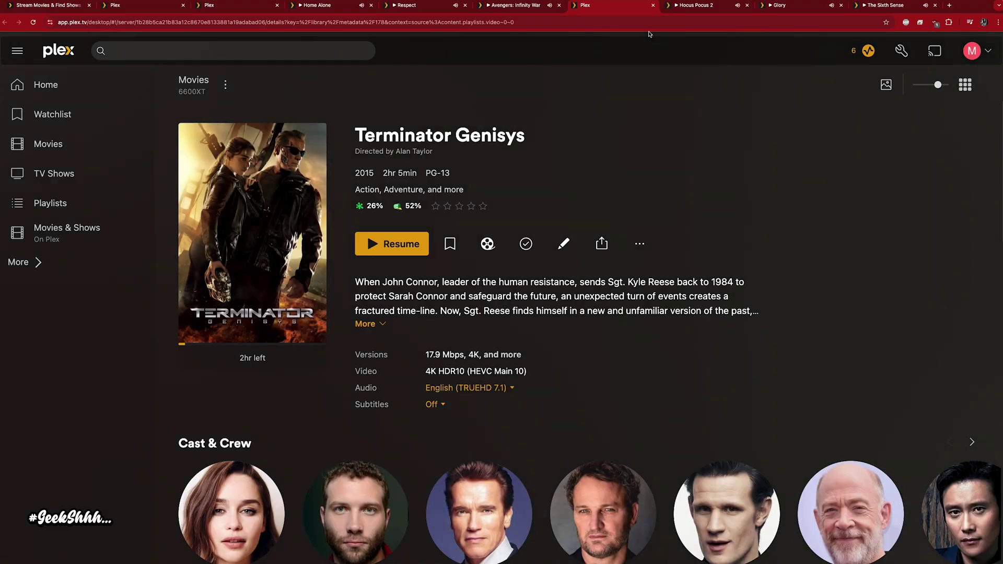
click(397, 253)
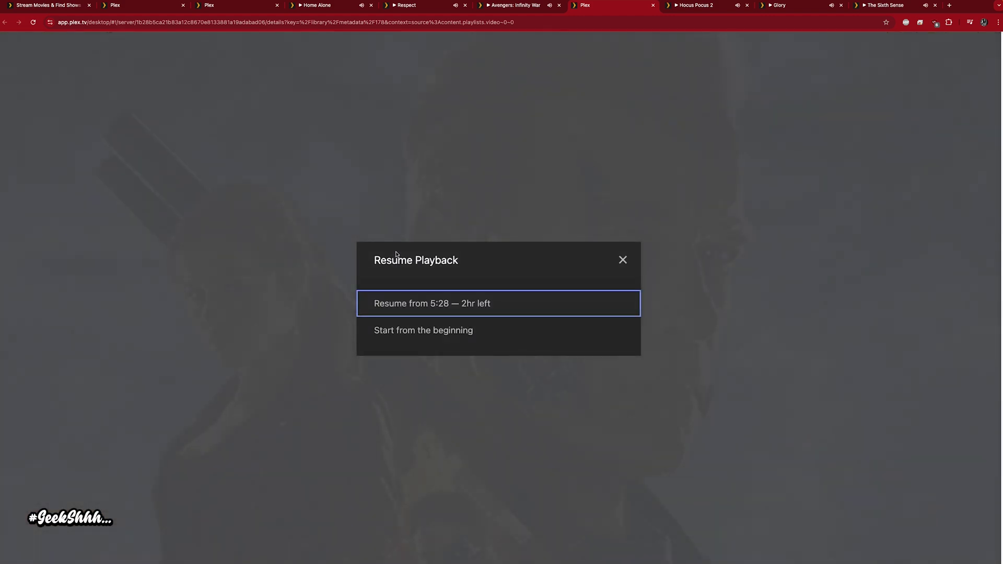
click(471, 331)
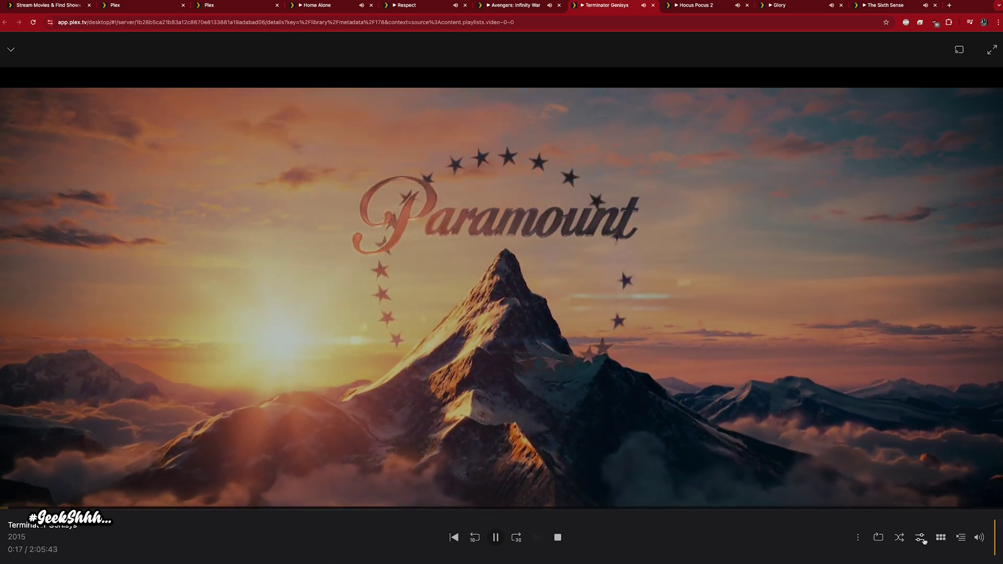
Set Terminator Genisys's playback quality to Convert (4 Mbps, 720p HD) and review the active streams on the 6600XT dashboard
click(920, 538)
click(601, 420)
click(543, 403)
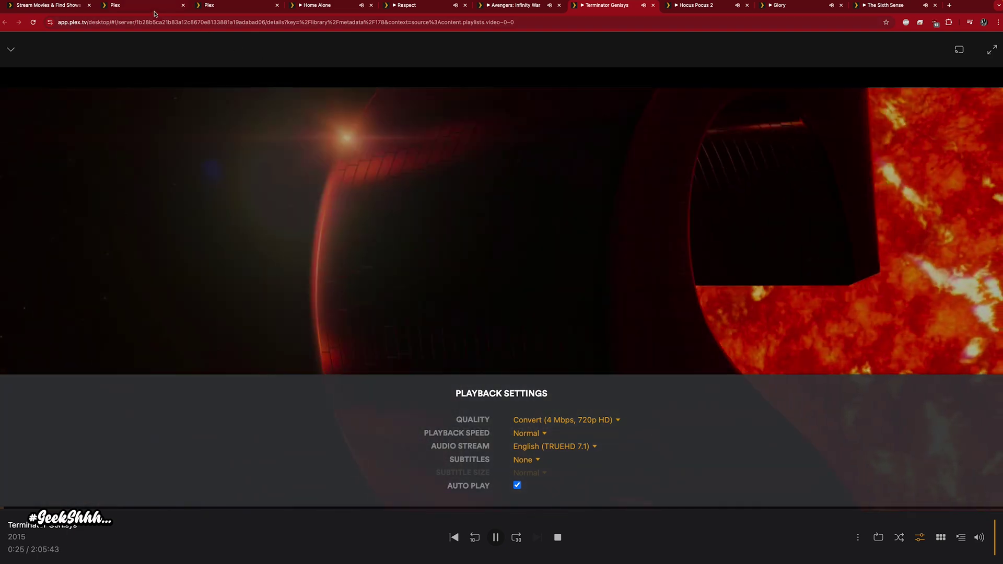
click(155, 6)
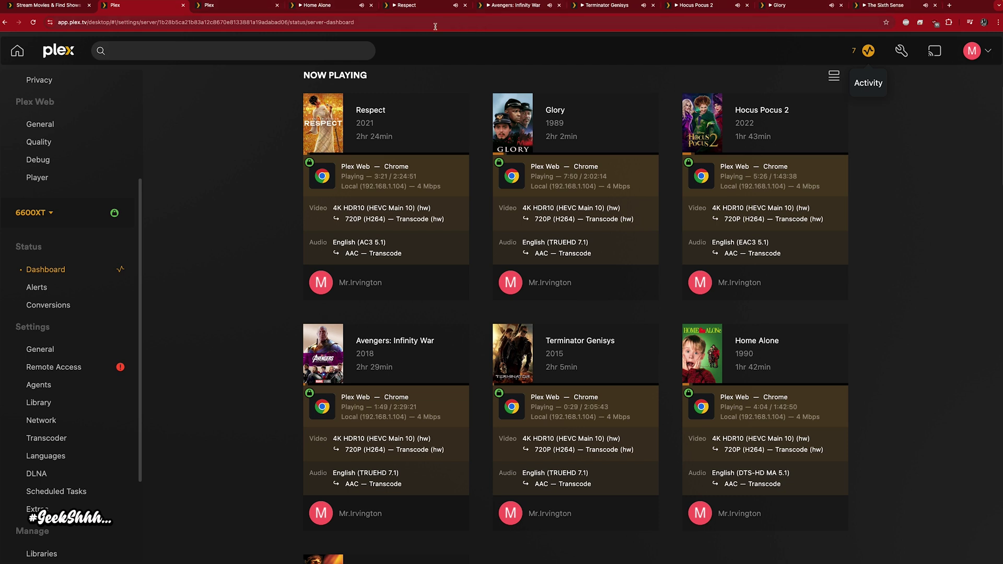
scroll(266, 263, down, 1)
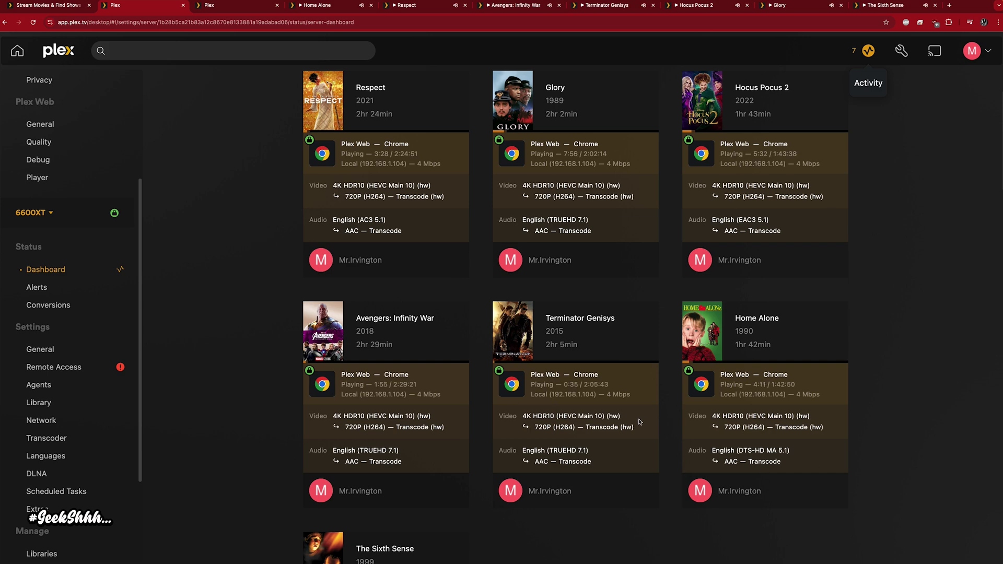
scroll(641, 423, down, 5)
scroll(593, 435, up, 10)
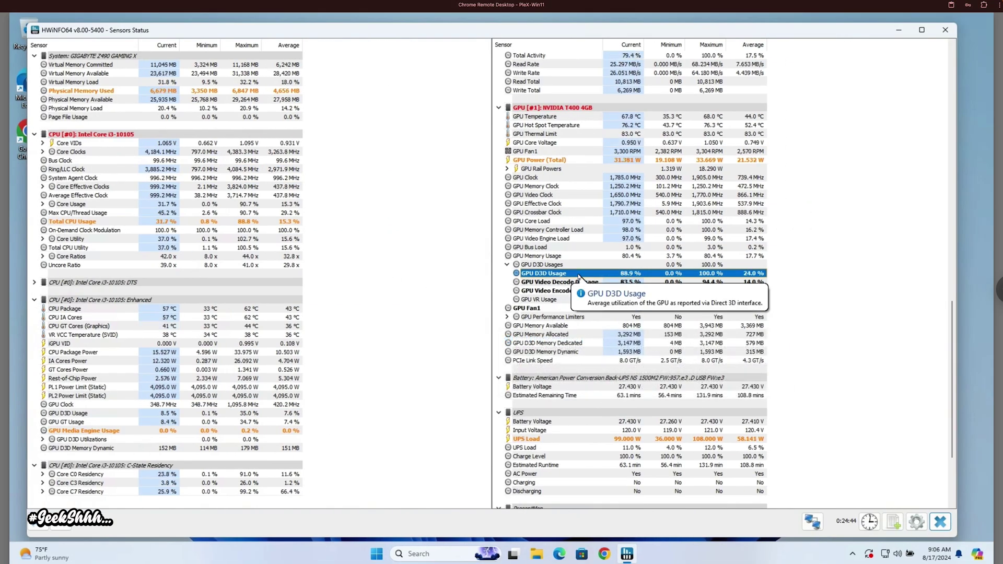
Recheck physical memory used, total CPU usage and GPU D3D usage in HWiNFO64 with Terminator Genisys added to the load
click(155, 92)
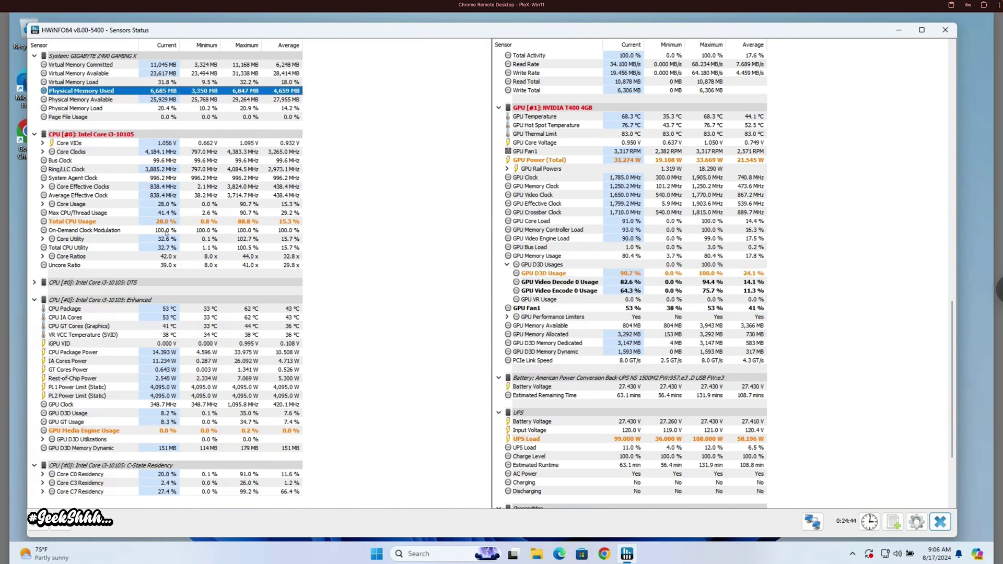
click(163, 222)
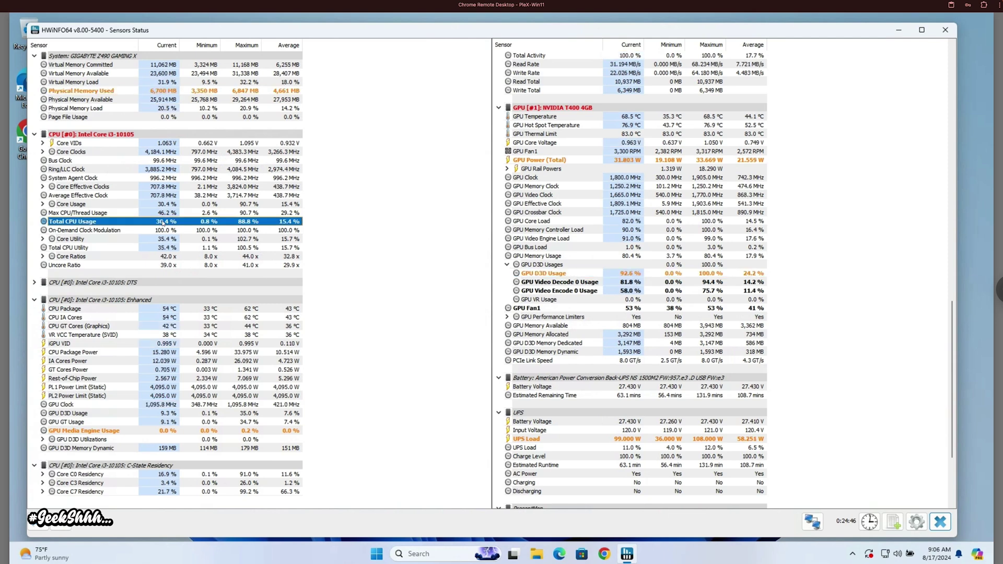
click(533, 276)
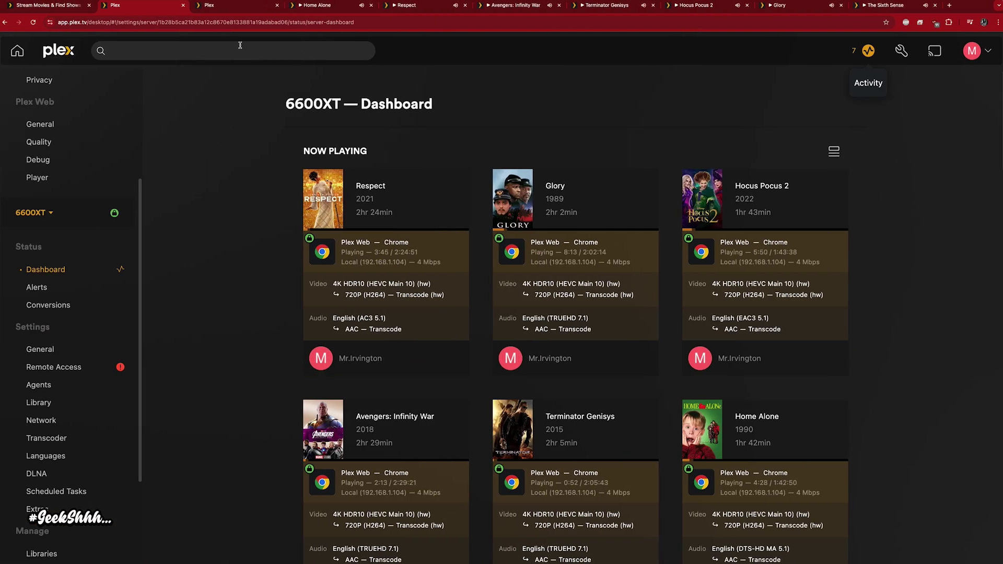
Open Sisu from the 4K TEST playlist in a new browser tab and play it from the beginning
click(216, 7)
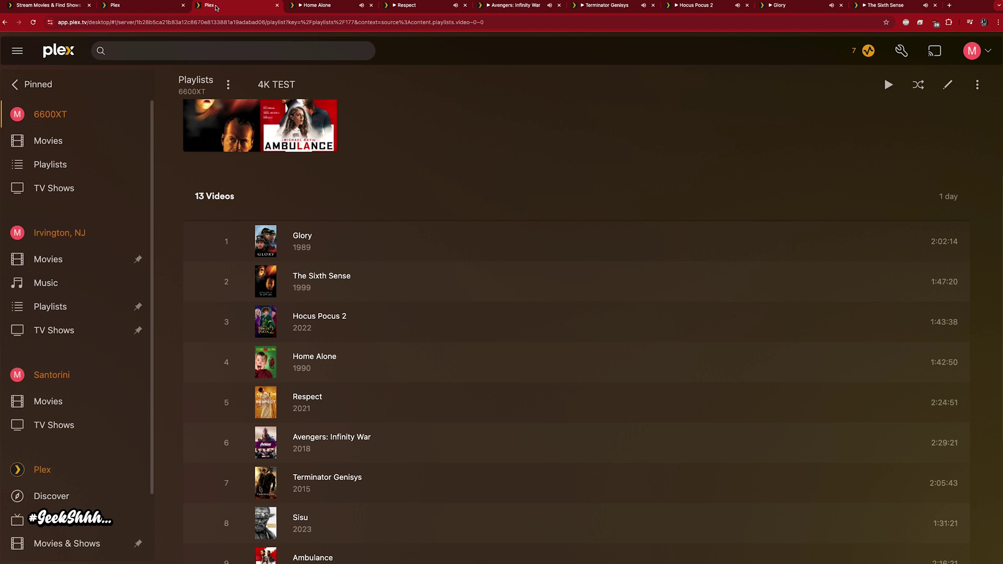
scroll(374, 471, down, 3)
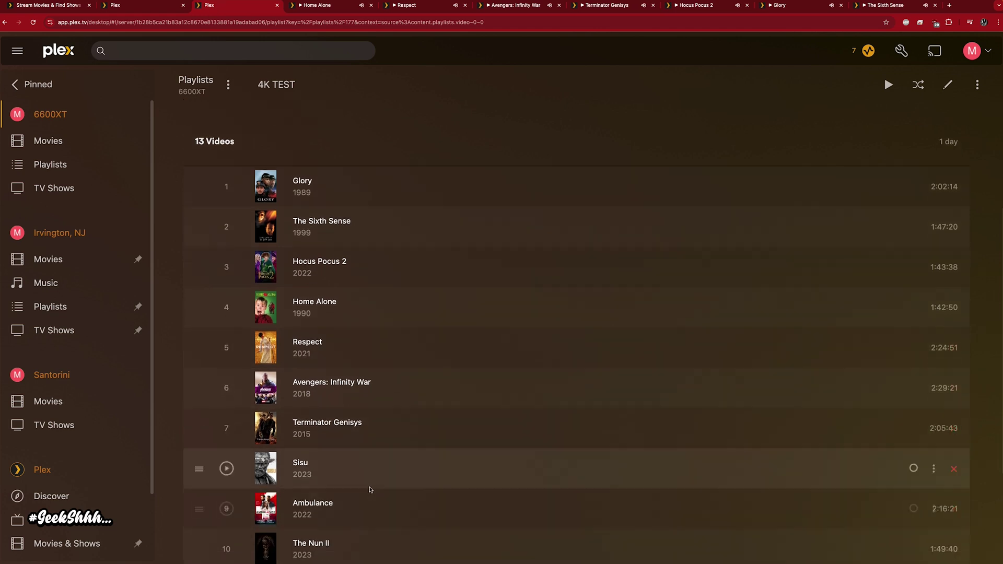
right_click(301, 398)
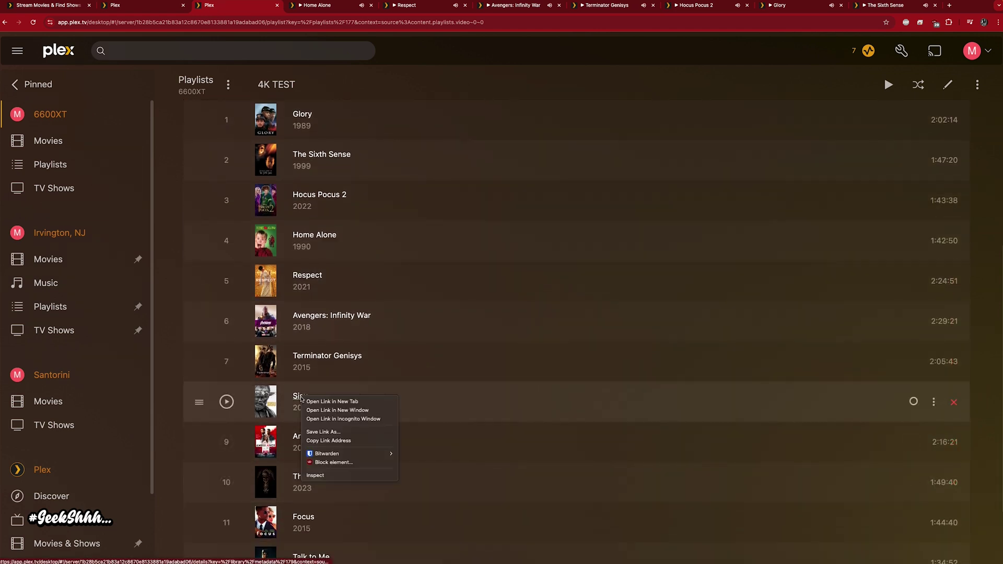
click(336, 402)
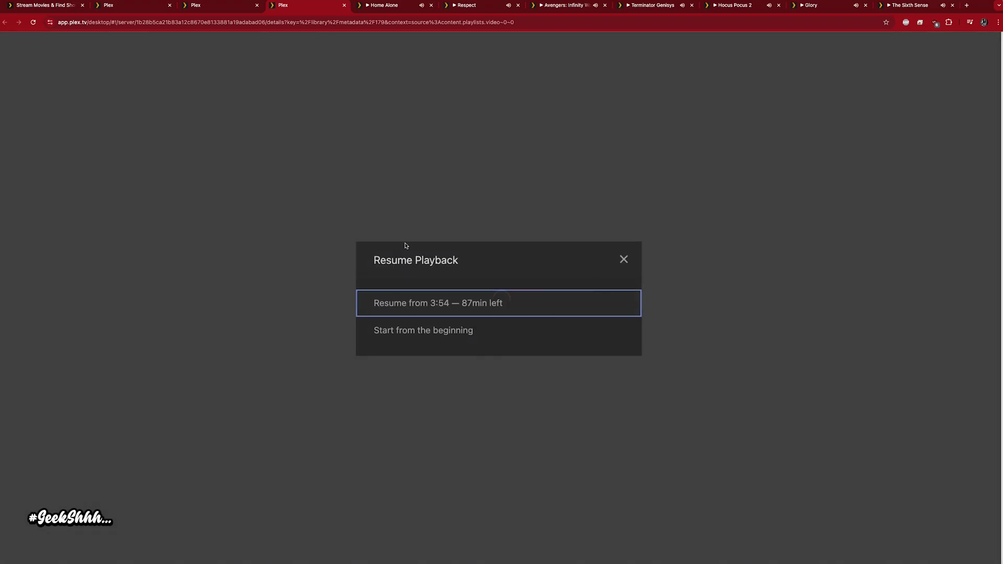
click(453, 338)
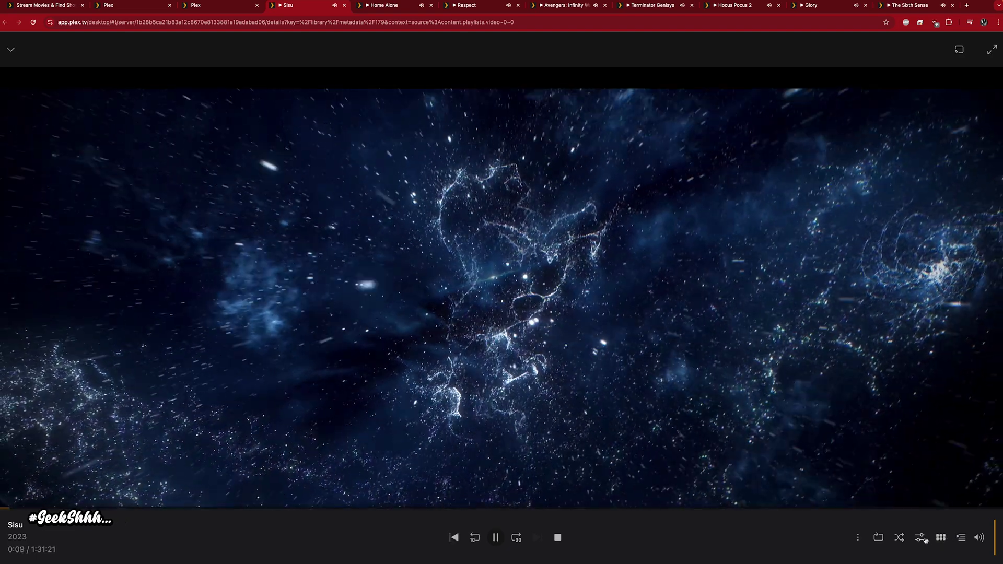
Set Sisu's playback quality to Convert (4 Mbps, 720p HD)
click(925, 540)
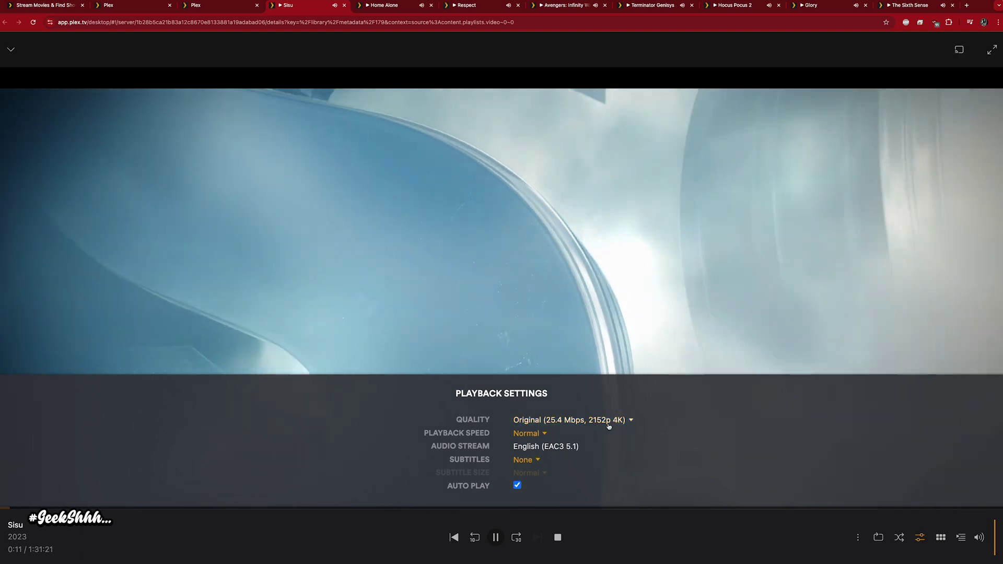
click(561, 419)
click(561, 401)
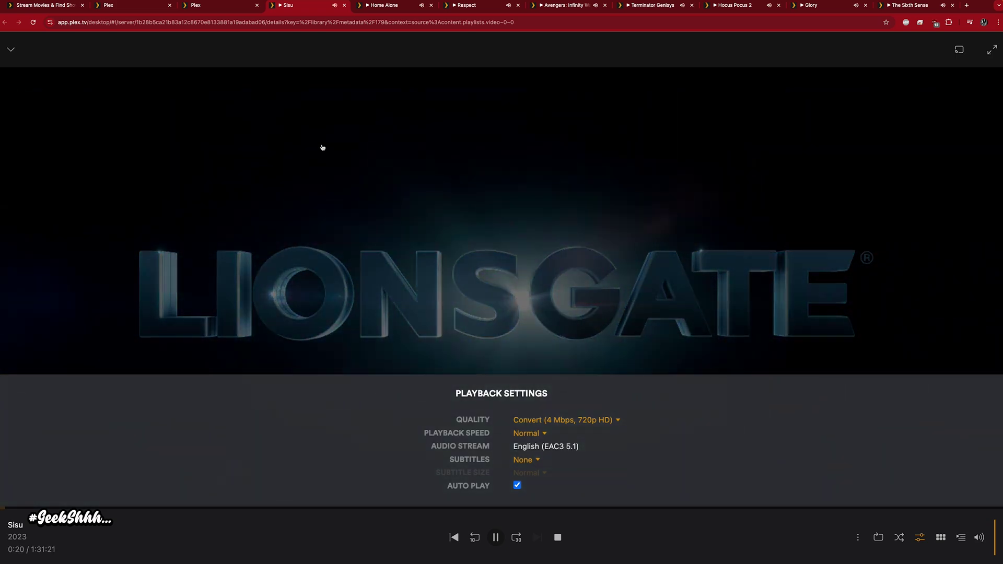
Review all active transcode streams on the 6600XT dashboard and inspect the hardware load in HWiNFO64
click(140, 8)
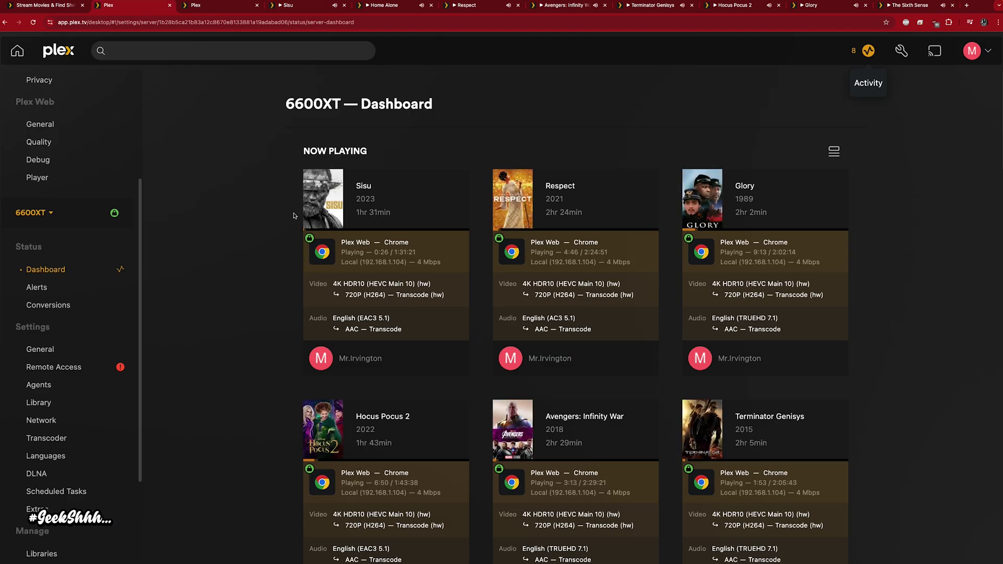
scroll(278, 225, down, 5)
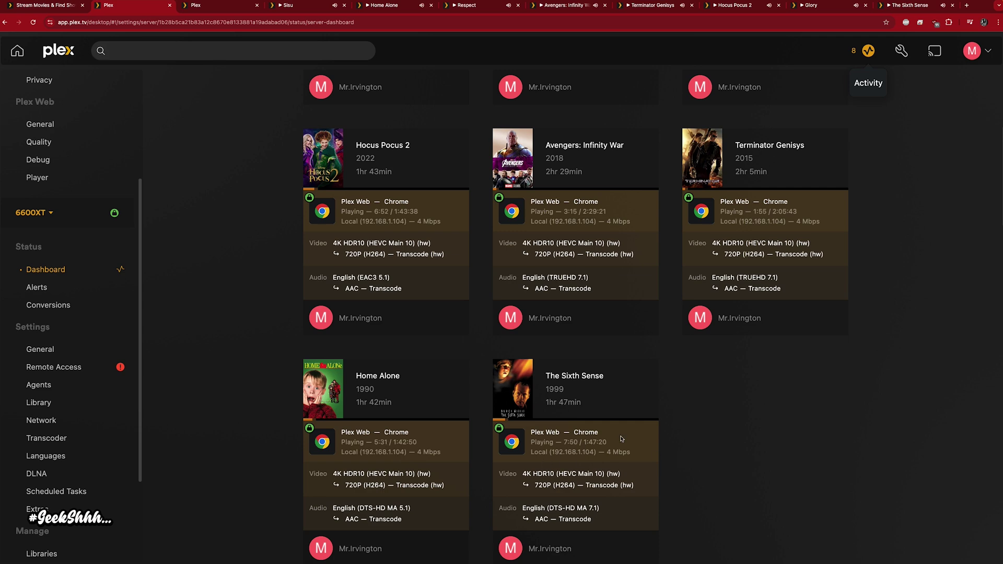
scroll(581, 462, up, 5)
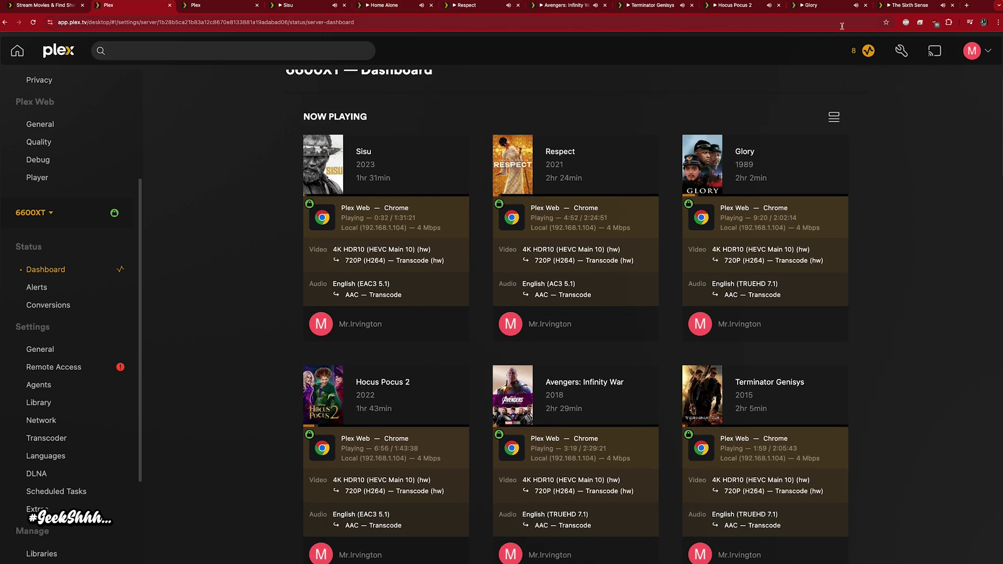
scroll(424, 257, down, 3)
scroll(424, 257, down, 3)
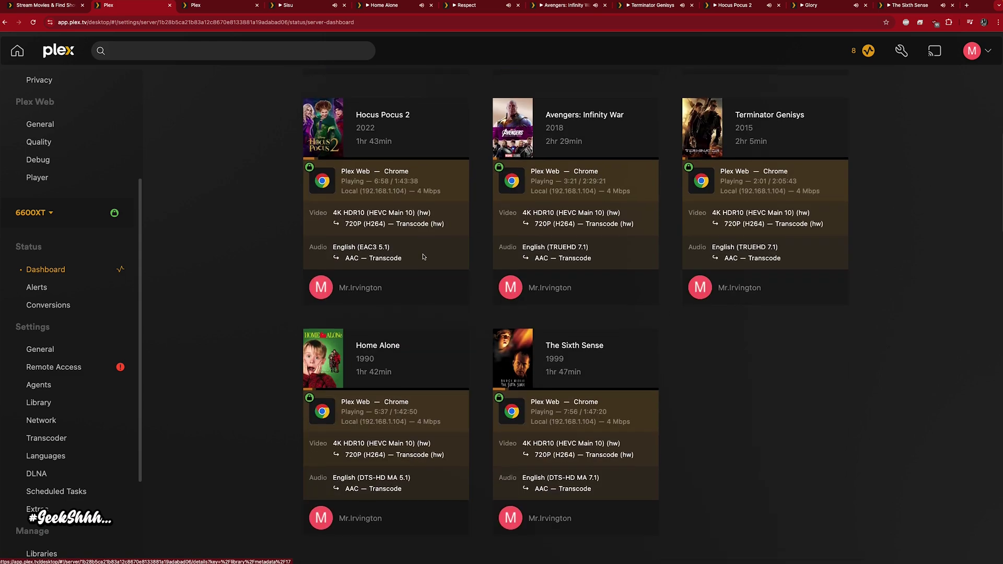
scroll(410, 242, up, 7)
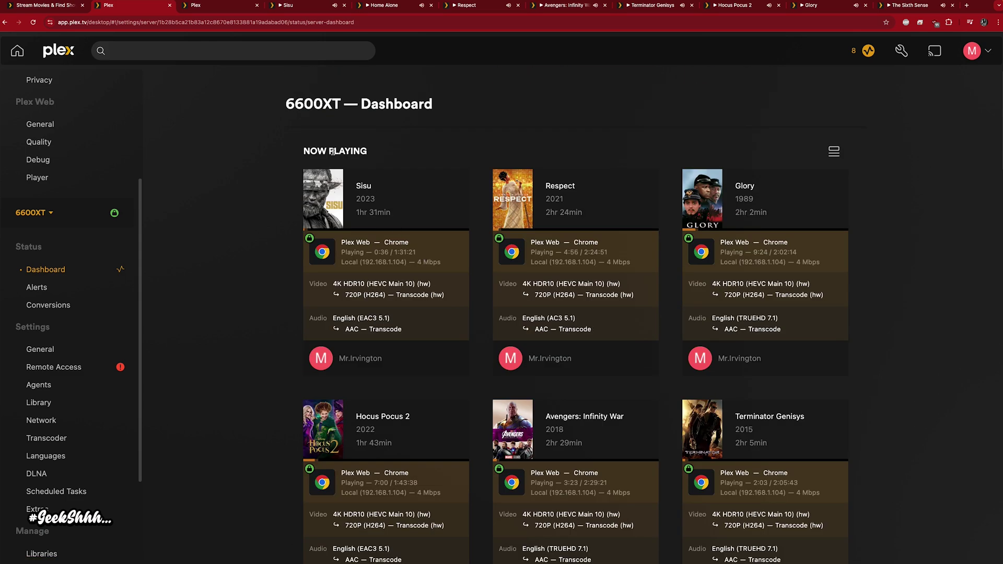
key(ctrl+Right)
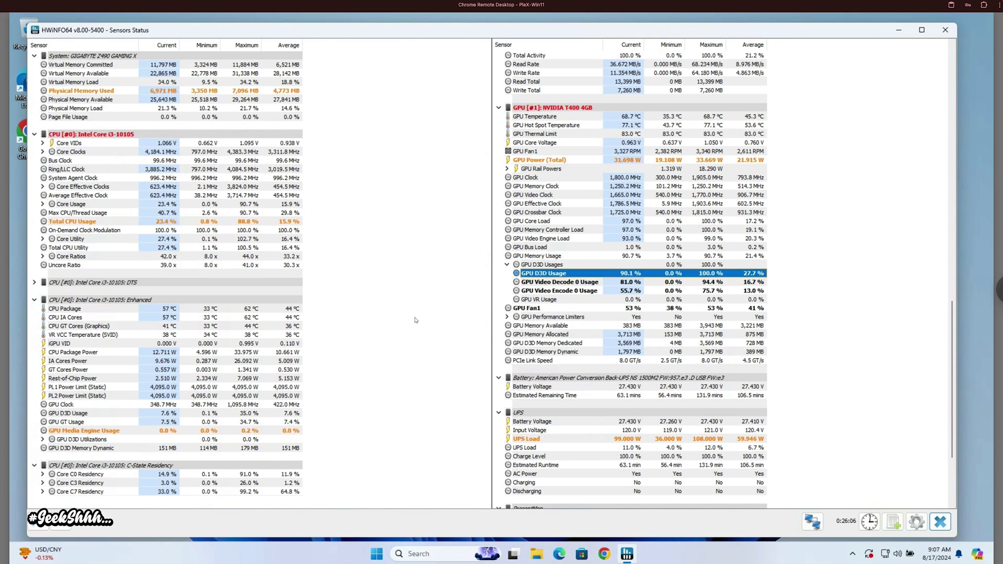
Open Ambulance from the 4K TEST playlist in a new browser tab, play it from the beginning and open its quality options
key(ctrl+Left)
click(192, 6)
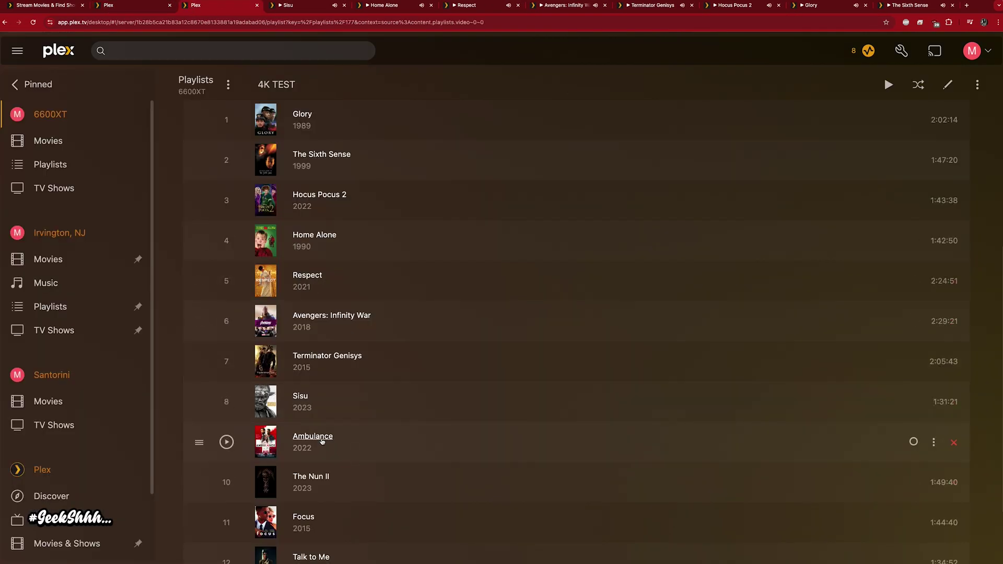
right_click(322, 441)
click(345, 445)
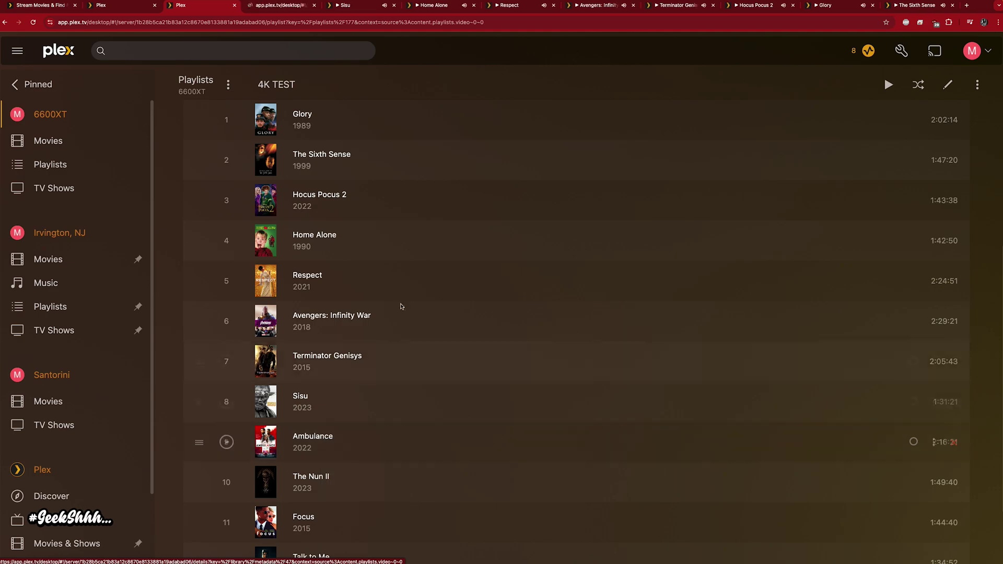
click(285, 10)
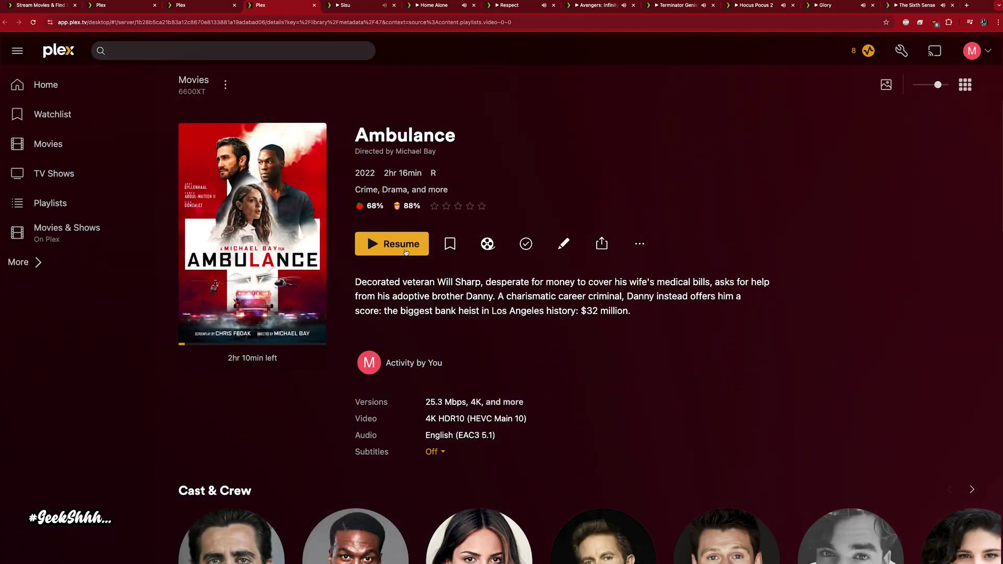
click(405, 251)
click(424, 329)
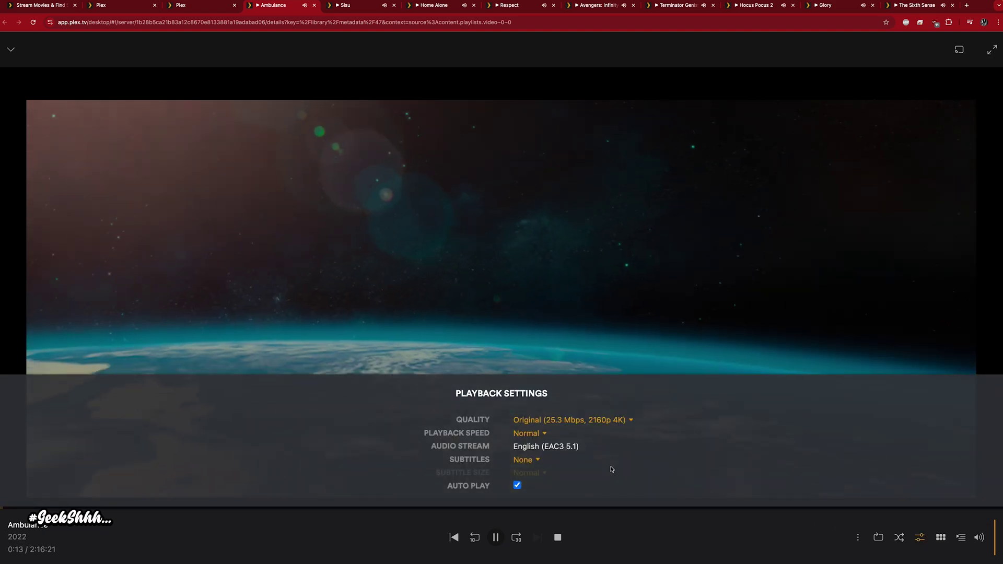
click(598, 420)
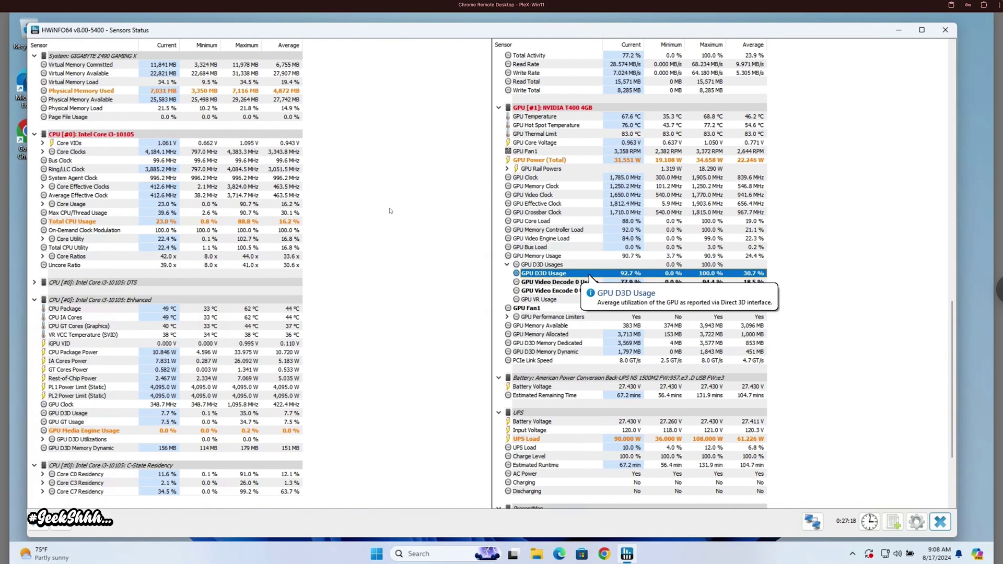
Examine the T400's GPU D3D usage in HWiNFO64 and check Sisu's playback and the active streams on the 6600XT dashboard
mouse_move(590, 274)
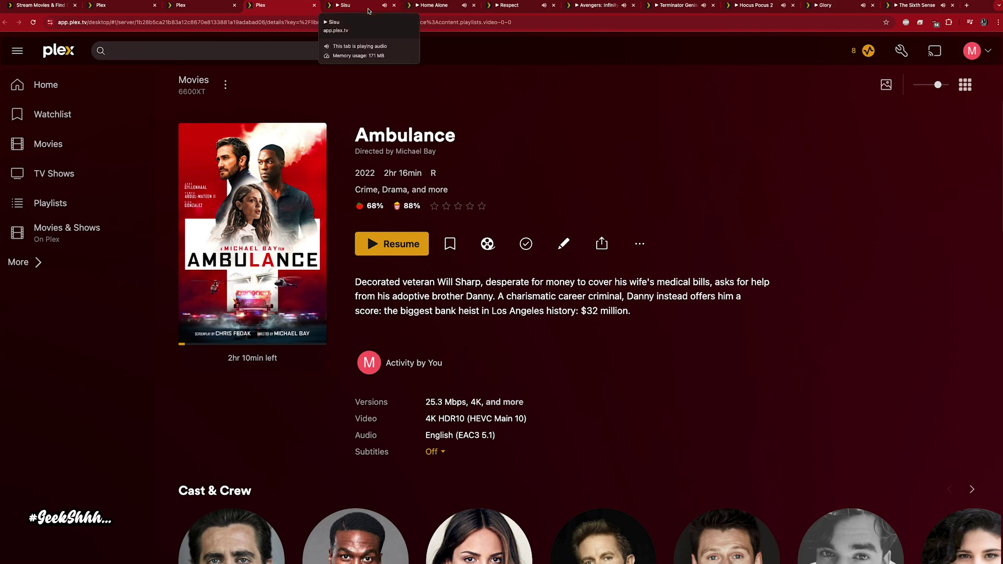
click(368, 11)
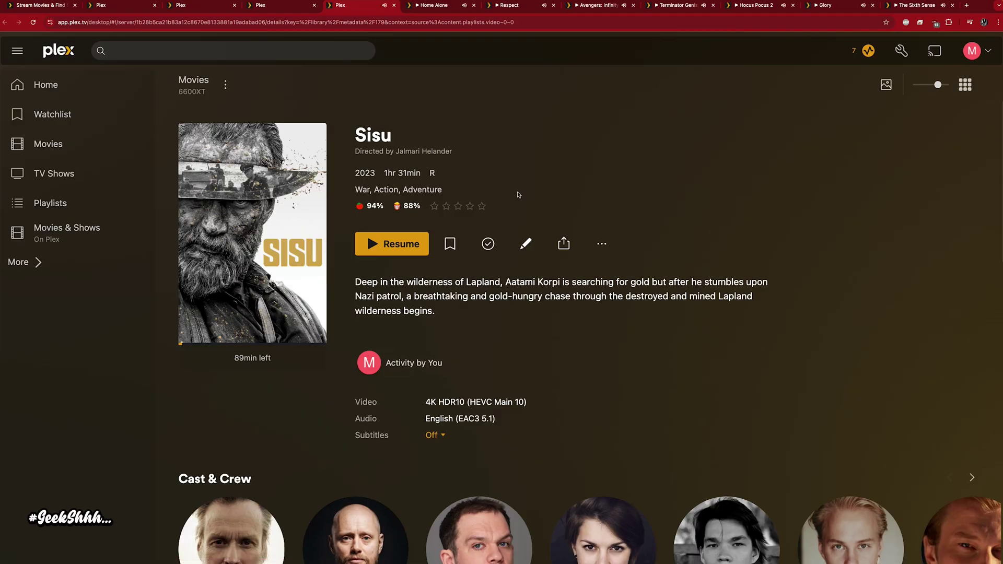
click(143, 11)
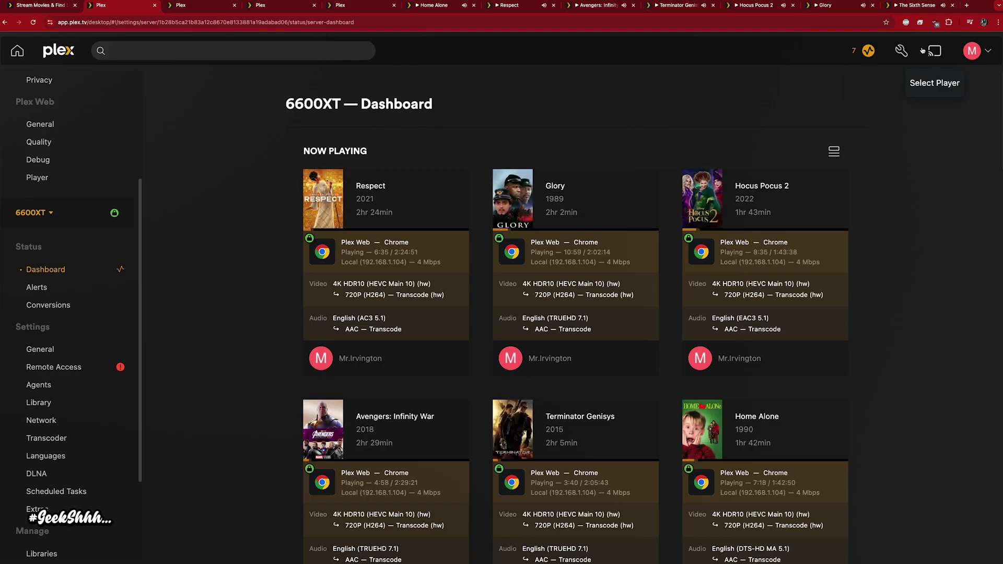
Open the 6600XT server's Transcoder settings and show the choices for the maximum number of simultaneous video transcodes
click(902, 50)
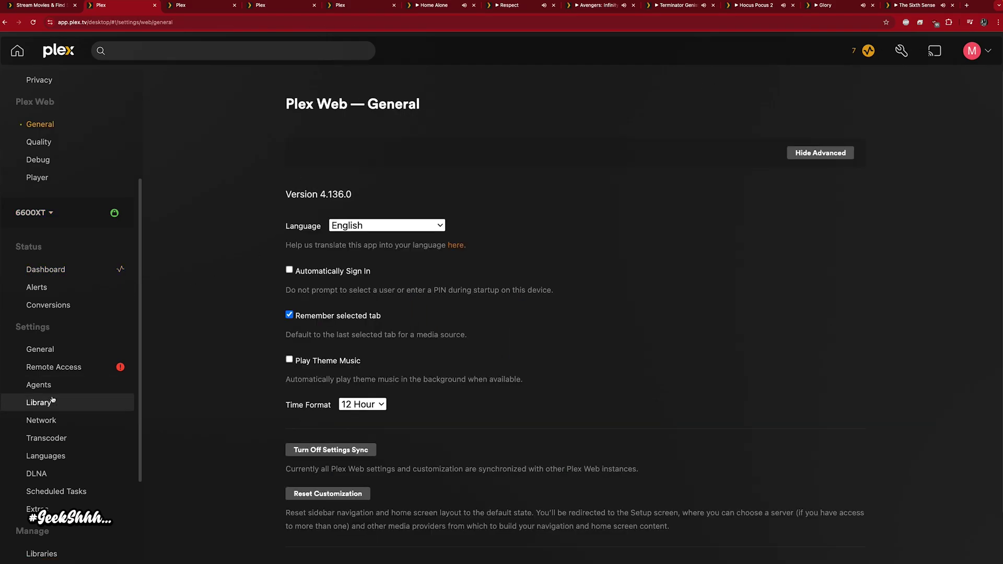
click(59, 438)
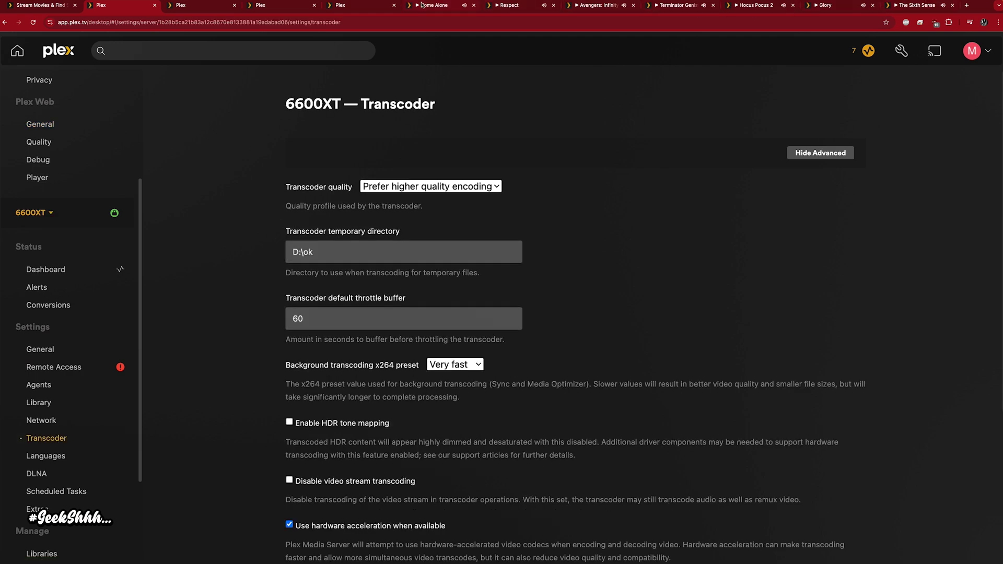
scroll(212, 337, down, 4)
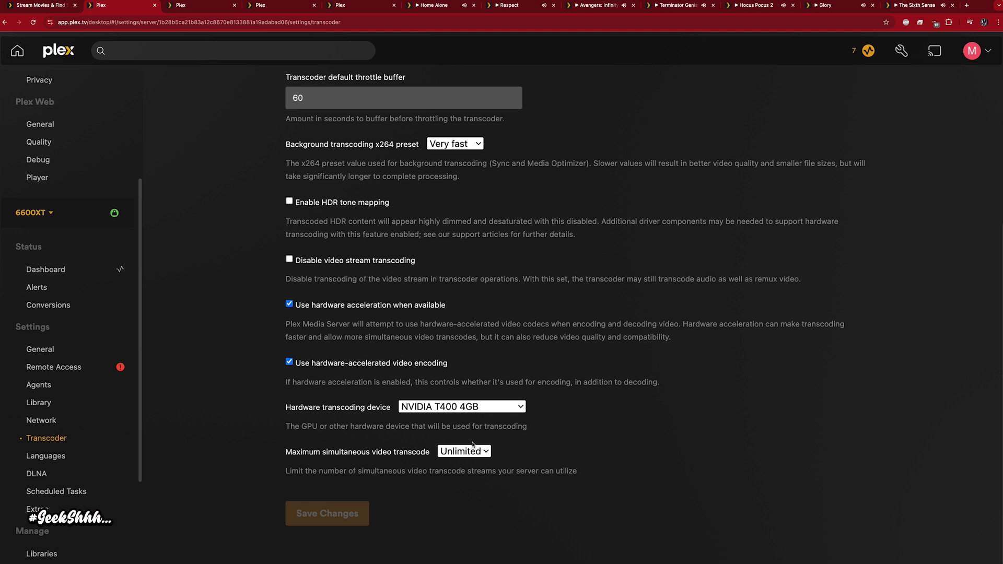
click(473, 450)
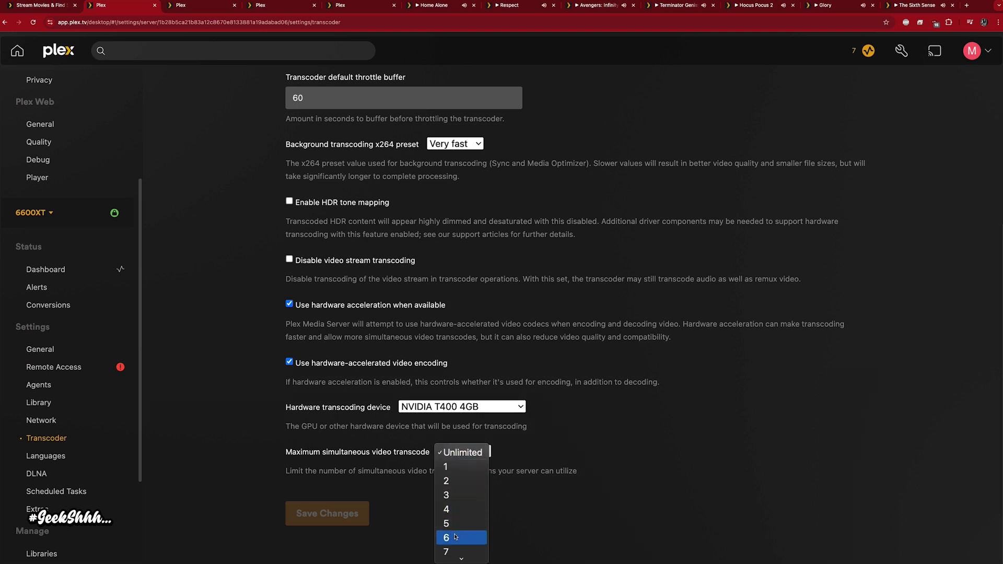